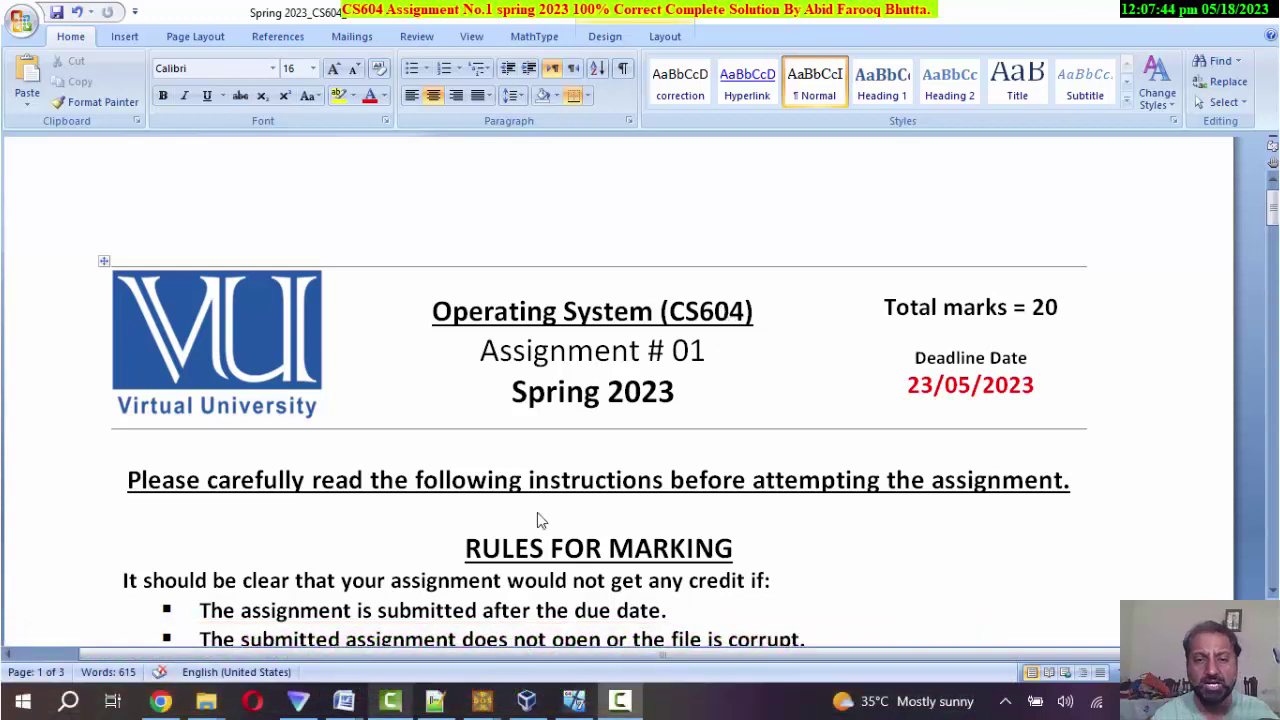
Step: Read through the assignment's marking rules, submission requirements, objectives and note
key("Down")
key("Down")
key("Down")
key("Down")
key("Down")
key("Down")
key("Down")
key("Down")
key("Down")
key("Down")
key("Down")
key("Down")
key("Down")
key("Down")
key("Down")
key("Down")
key("Down")
key("Down")
key("Down")
key("Down")
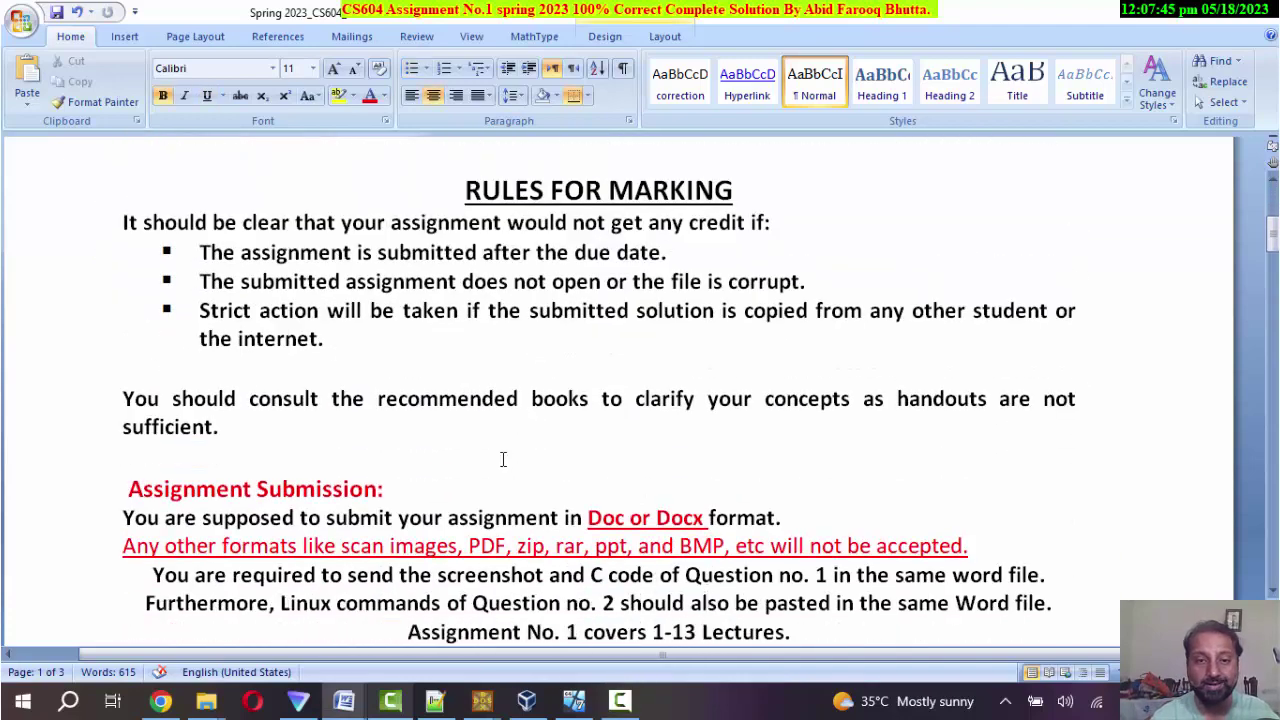
key("Down")
key("Down")
key("Down")
key("Down")
key("Down")
key("Down")
key("Down")
key("Down")
key("Down")
key("Down")
key("Down")
key("Down")
key("Down")
key("Down")
key("Down")
key("Down")
key("Down")
key("Down")
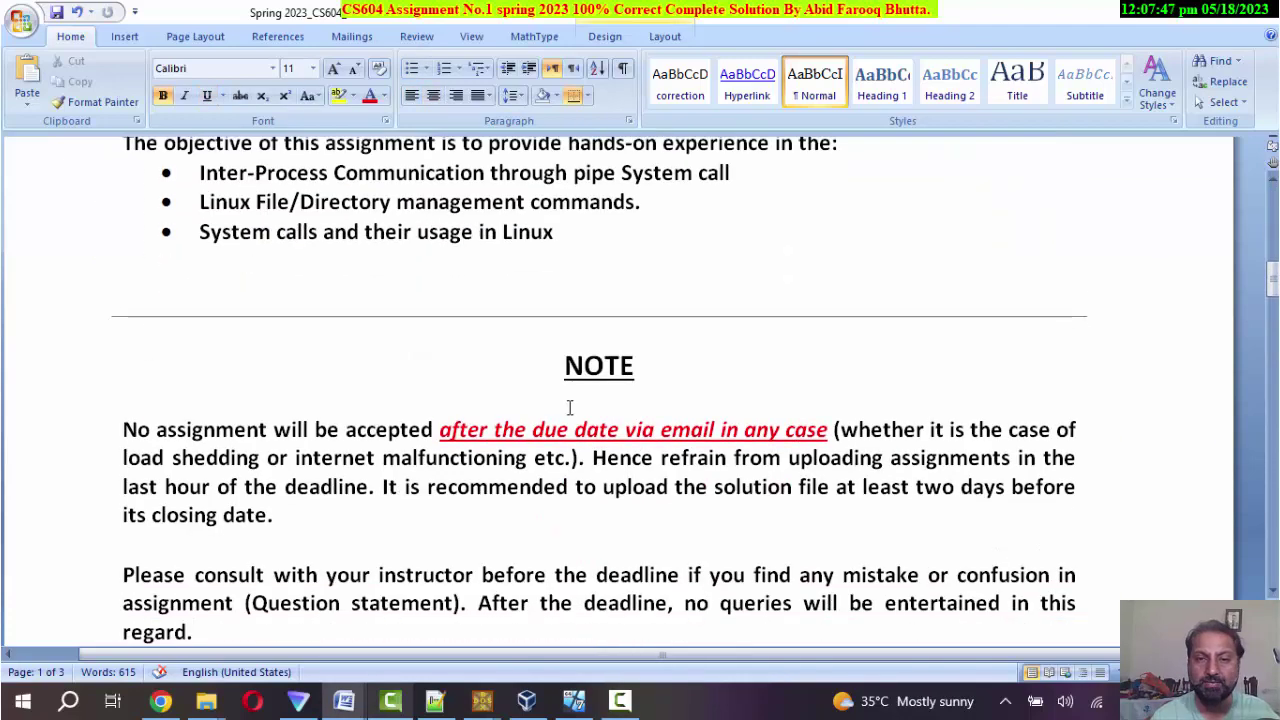
key("Down")
key("Down")
key("Down")
key("Down")
key("Down")
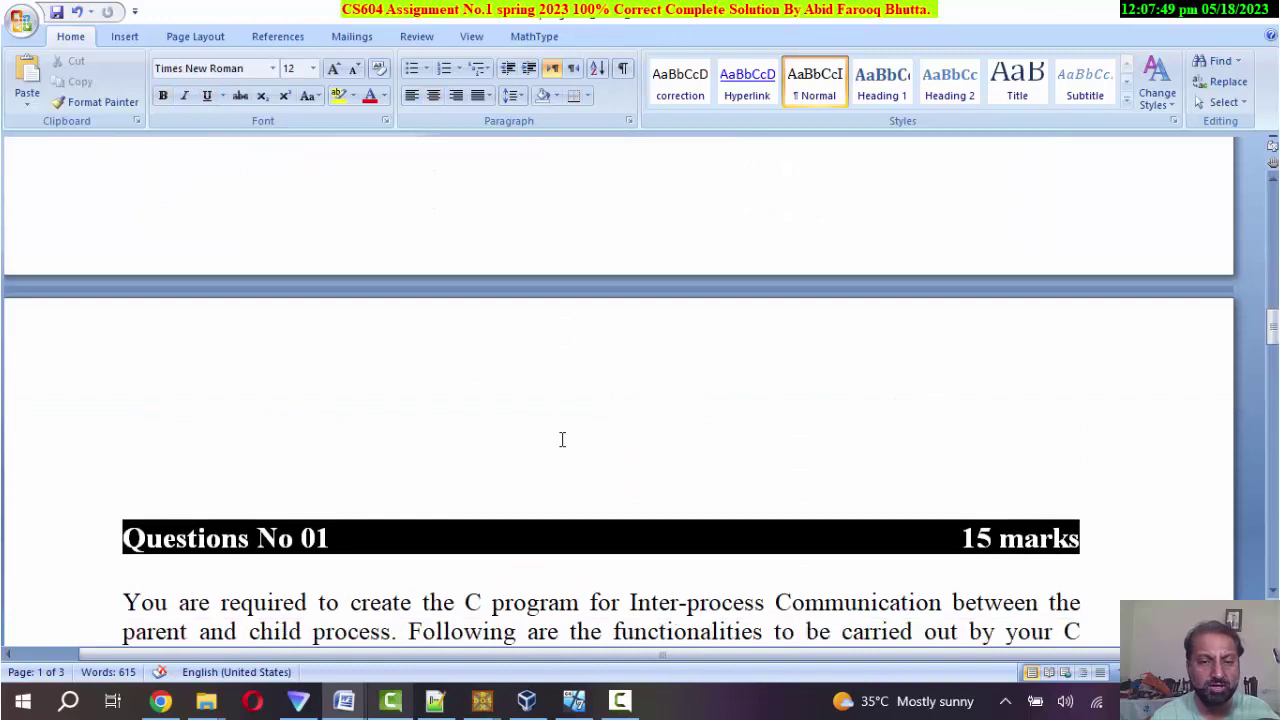
Step: Read the Question No 01 requirements for the C inter-process communication program
key("Down")
key("Down")
key("Down")
key("Down")
key("Down")
key("Down")
key("Down")
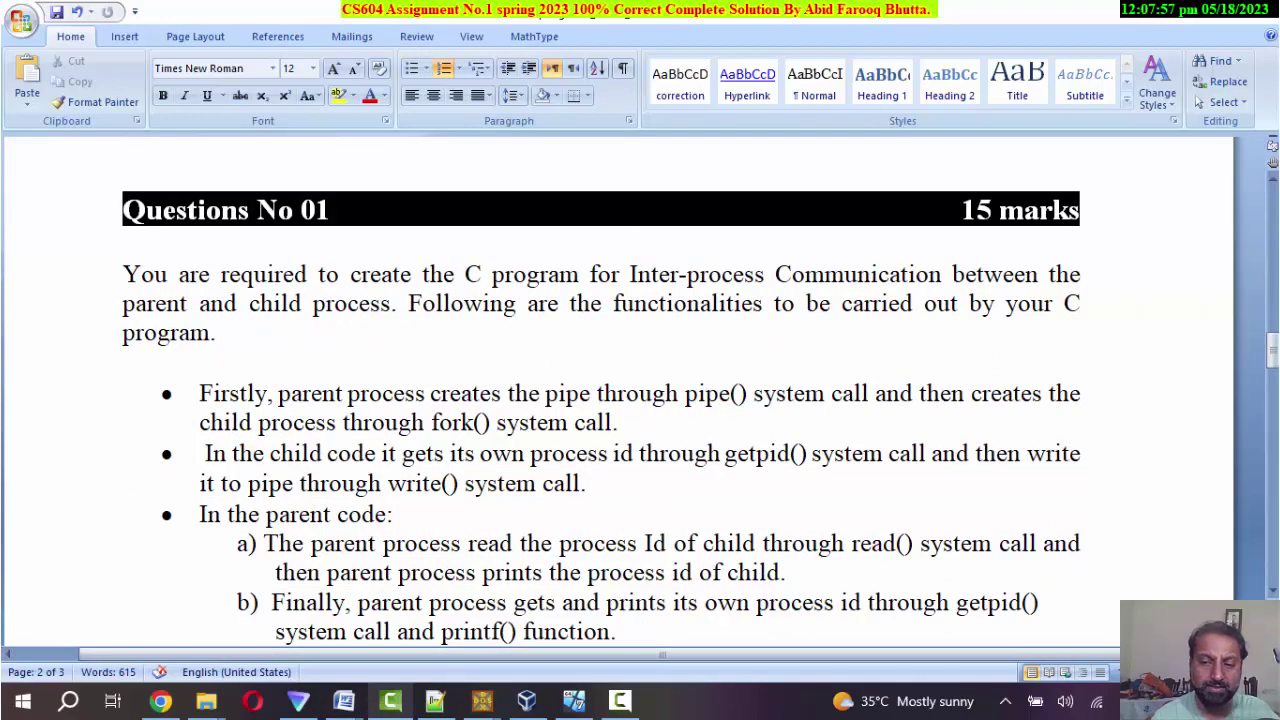
Step: Open sp1.c from the desktop folder assignmentspring 2023 in Notepad
key("super+d")
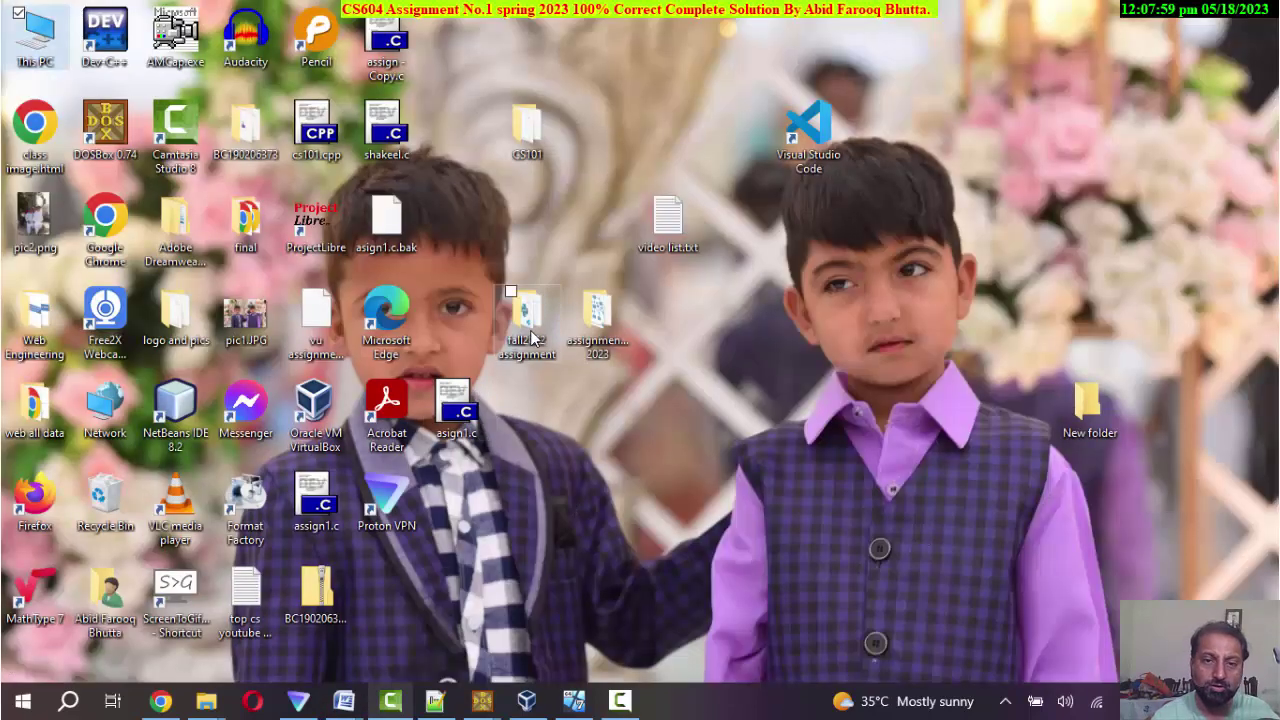
double_click(597, 310)
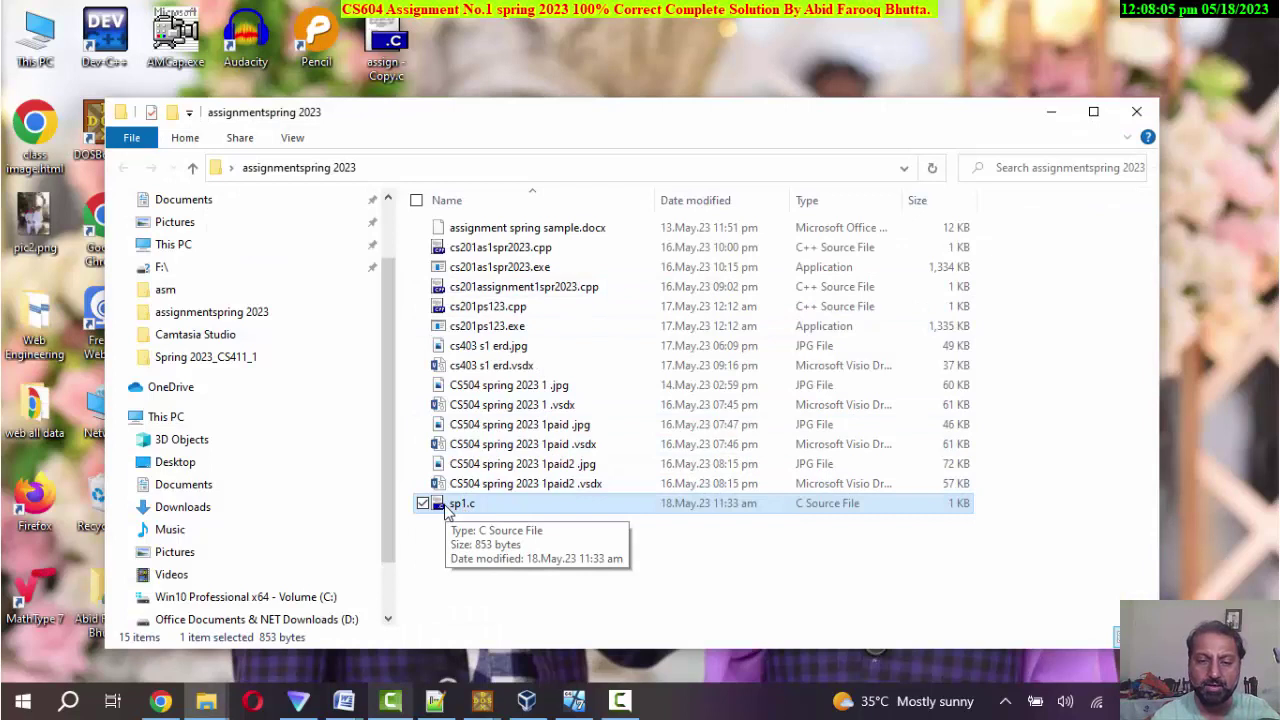
right_click(446, 510)
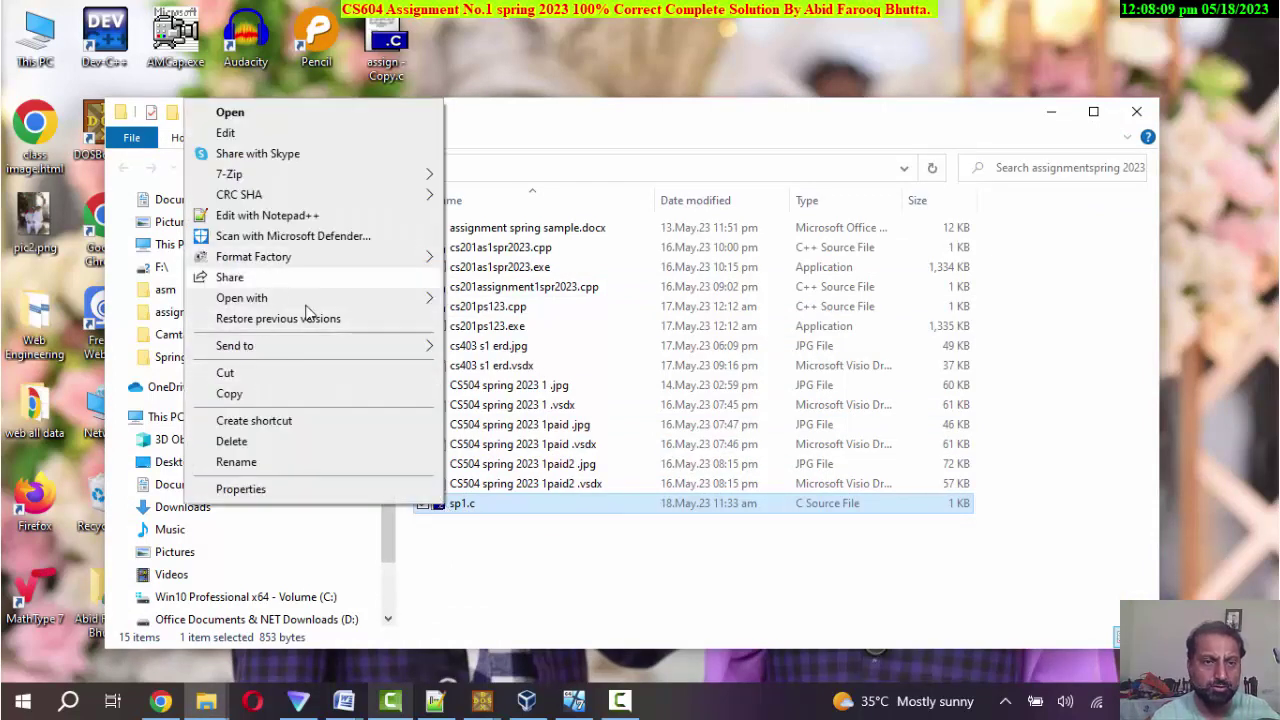
mouse_move(436, 305)
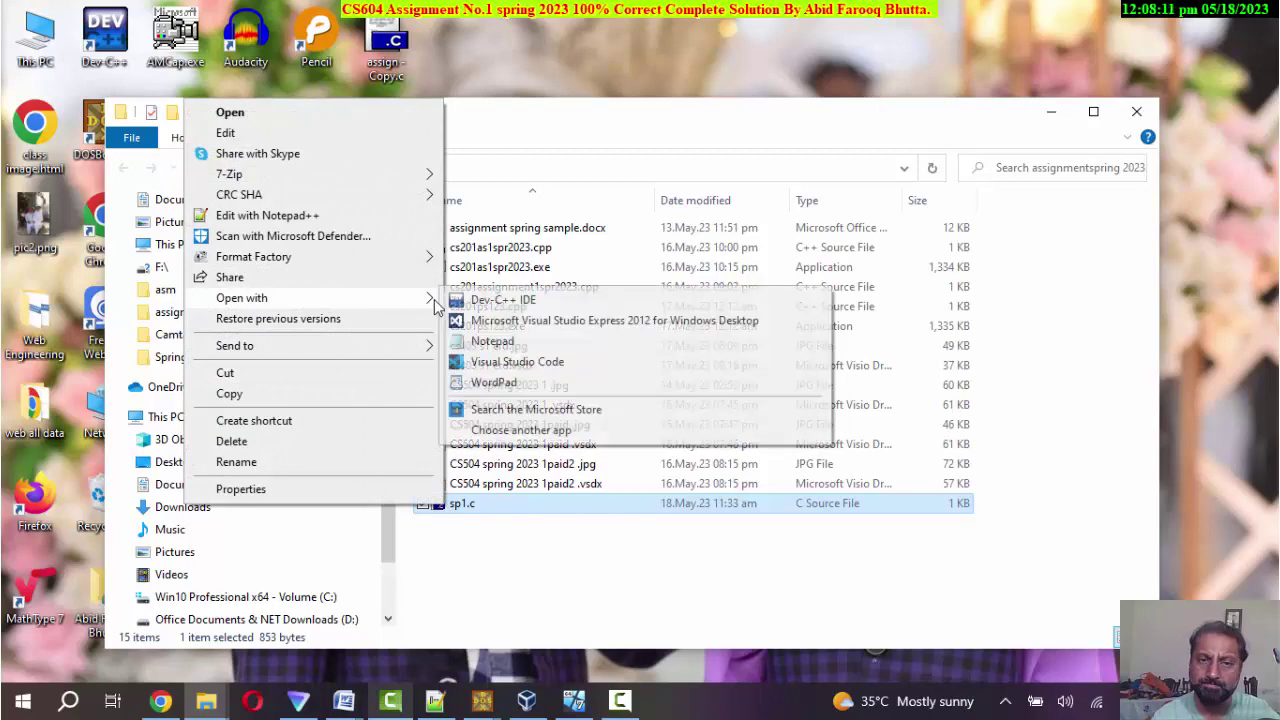
left_click(490, 341)
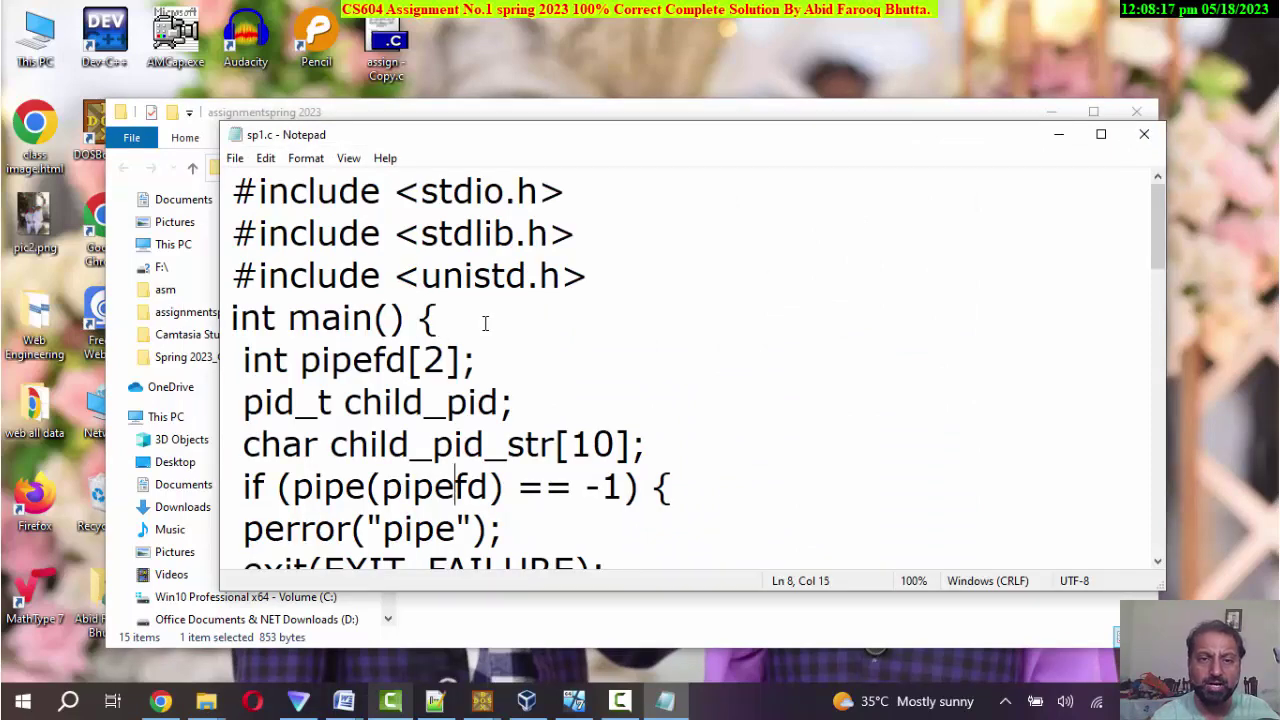
Step: Review the C pipe program in sp1.c from start to end, then close the file
key("Down")
key("Down")
key("Down")
key("Down")
key("Down")
key("Down")
key("Down")
key("Down")
key("Down")
key("Down")
key("Down")
key("Down")
key("Down")
key("Down")
key("Down")
key("Down")
key("Down")
key("Down")
key("Down")
key("Down")
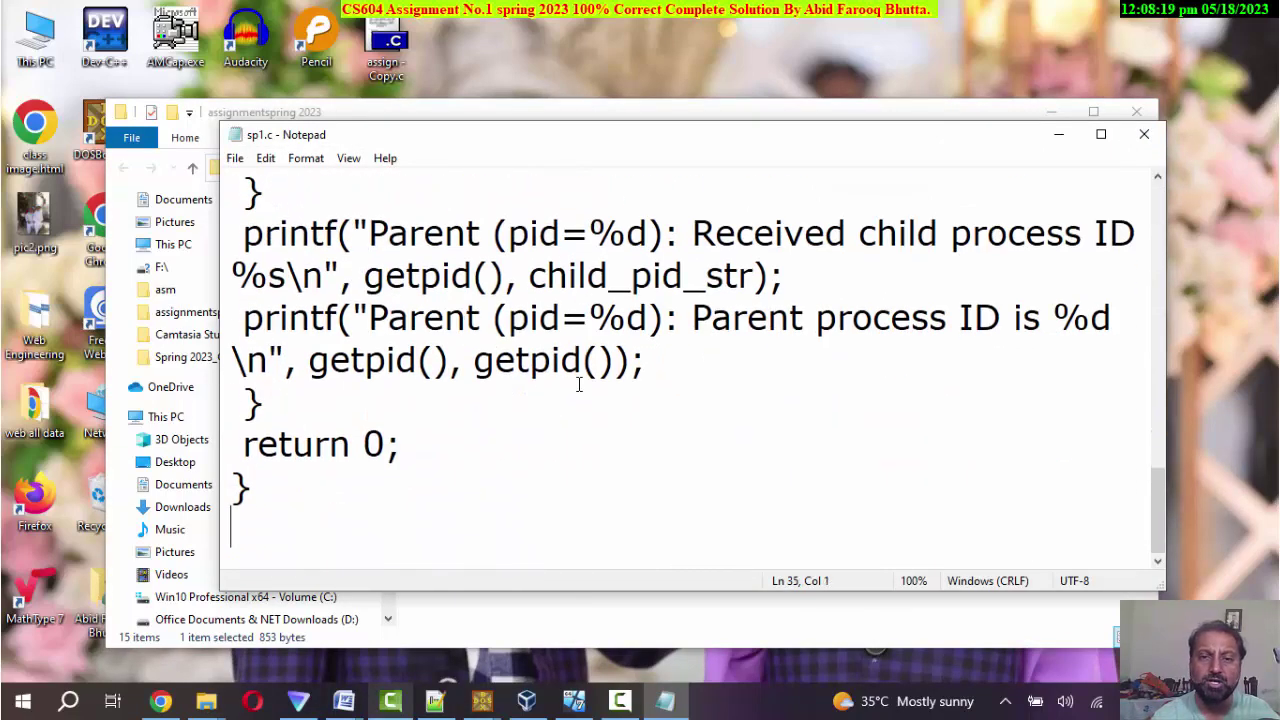
key("Up")
key("Up")
key("Up")
key("Up")
key("Up")
key("Up")
key("Up")
key("Up")
key("Up")
key("Up")
key("Up")
key("Up")
key("Up")
key("Up")
key("Up")
key("Up")
key("Up")
key("Up")
key("Up")
key("Up")
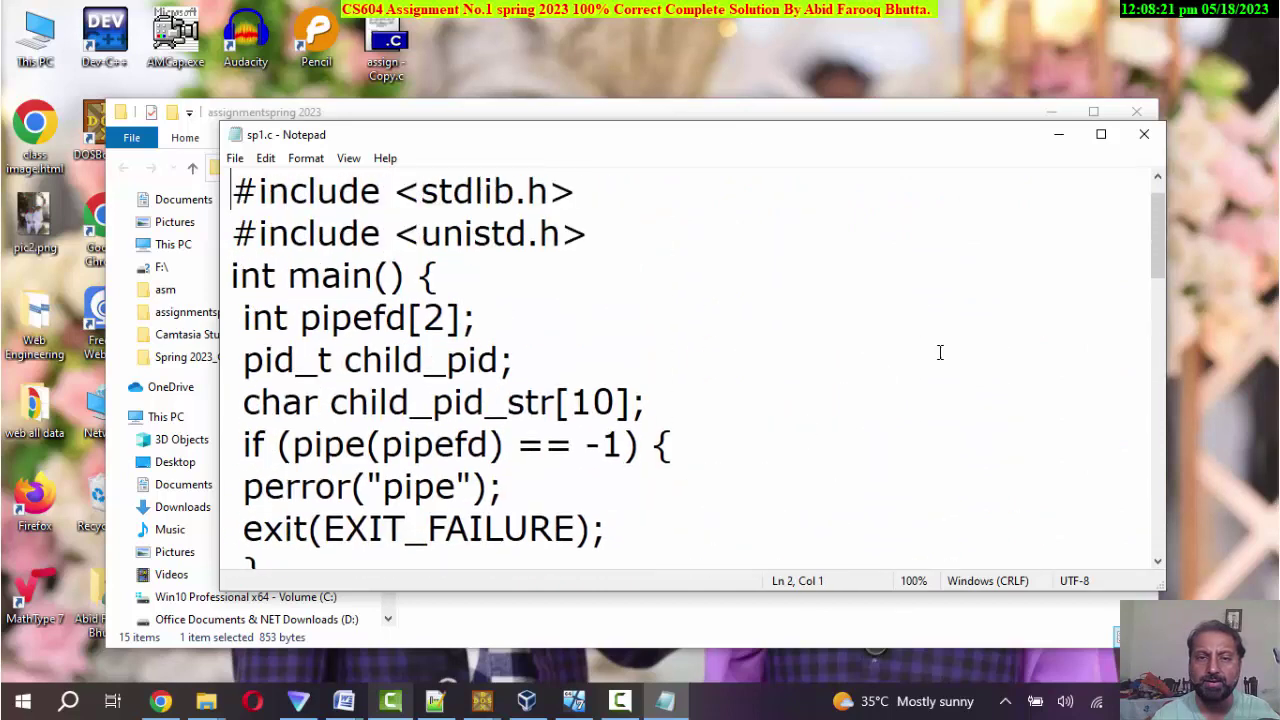
left_click(1144, 140)
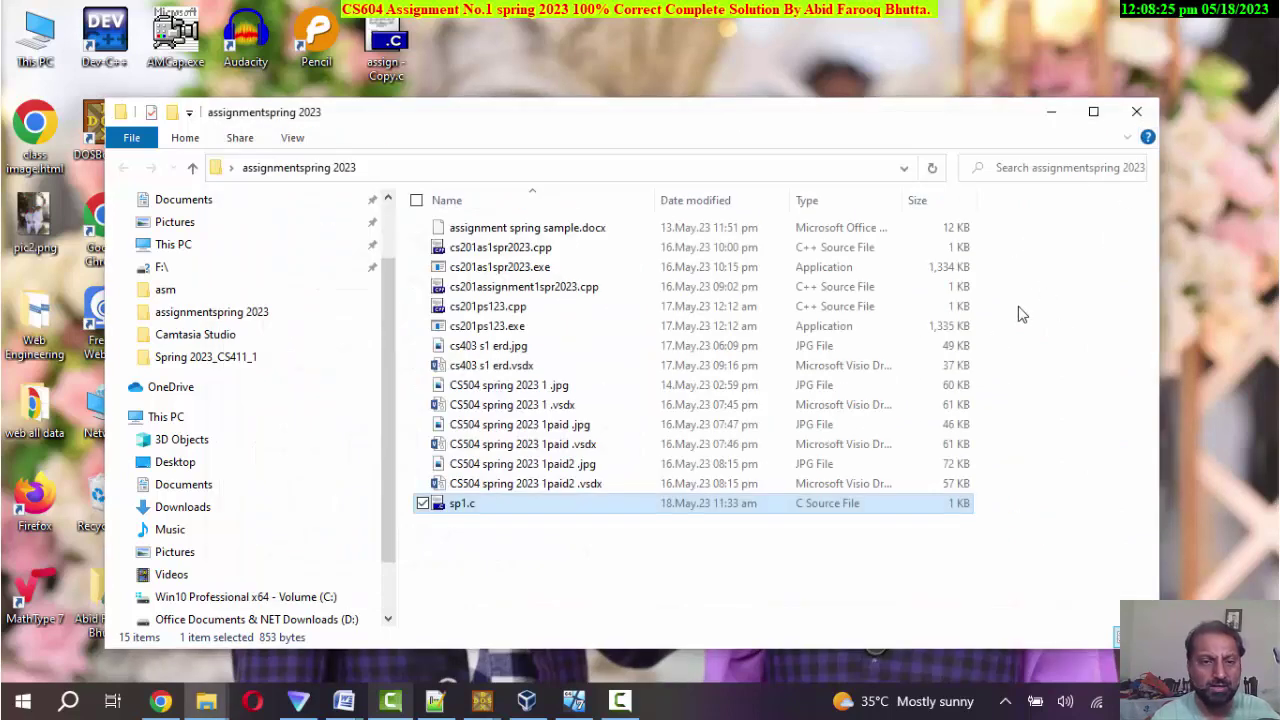
left_click(611, 566)
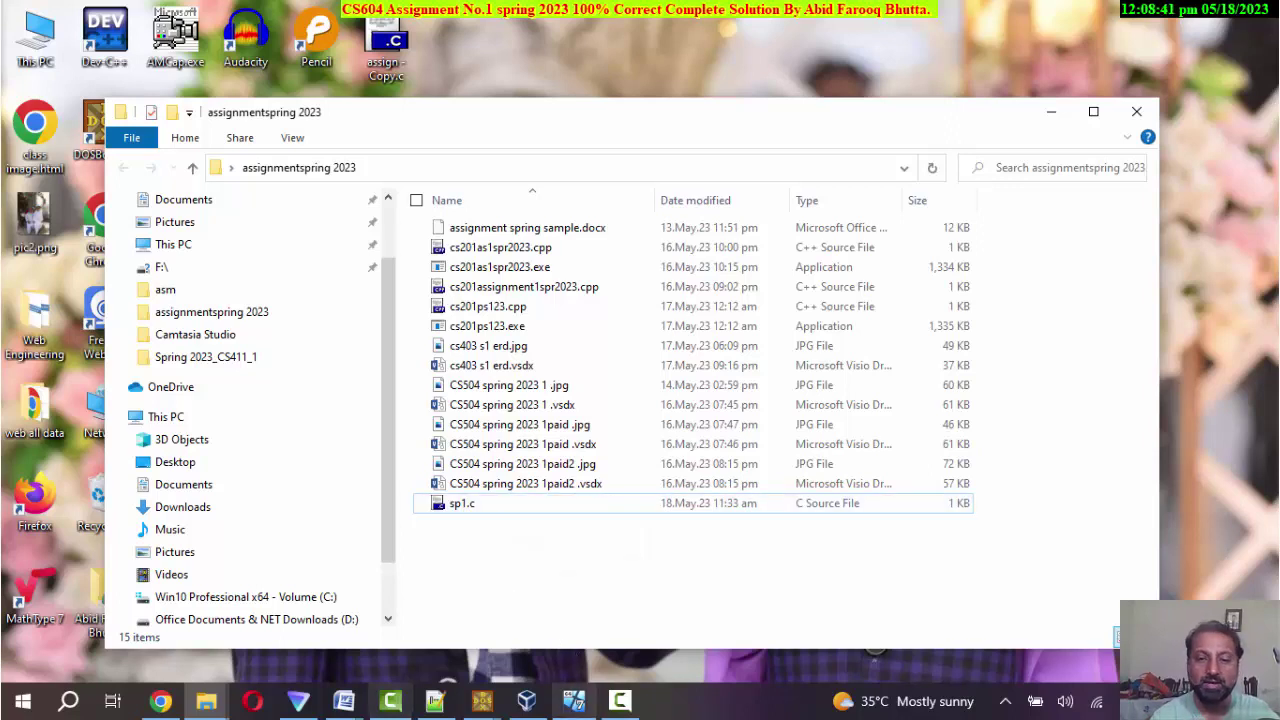
Step: Switch to Oracle VM VirtualBox Manager, begin a new virtual machine and look through the available Windows versions
left_click(527, 701)
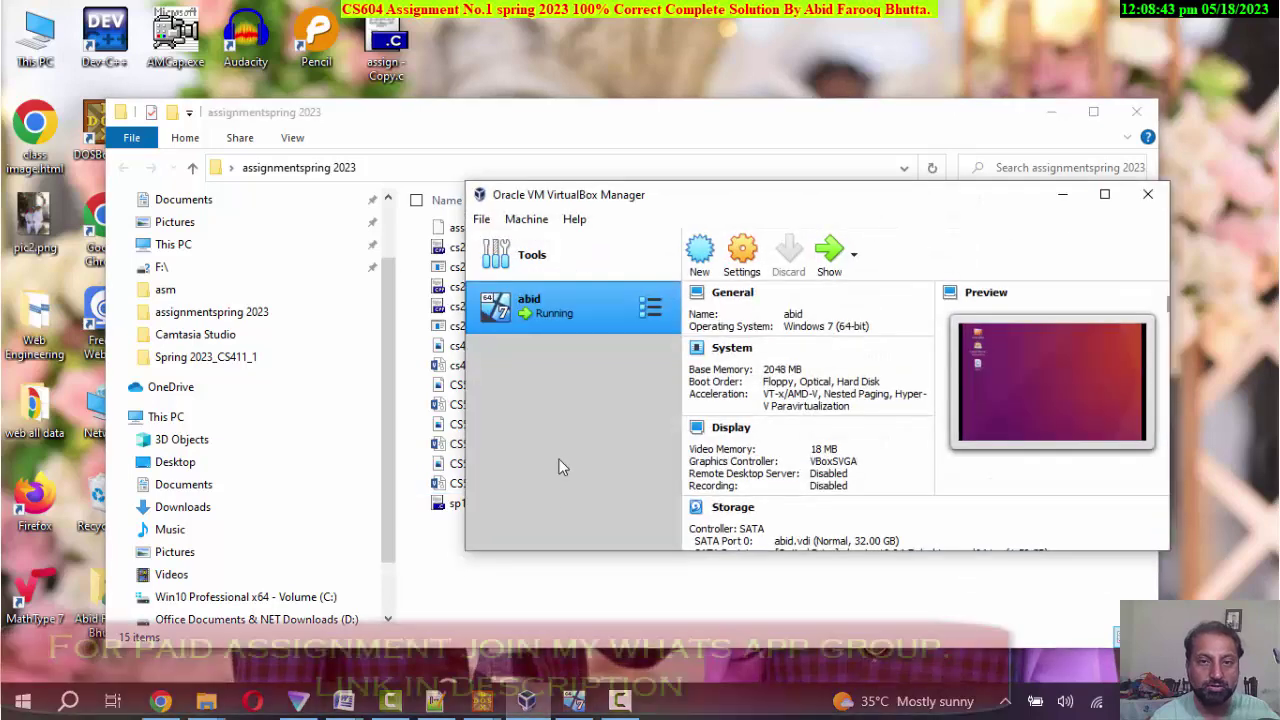
left_click(701, 258)
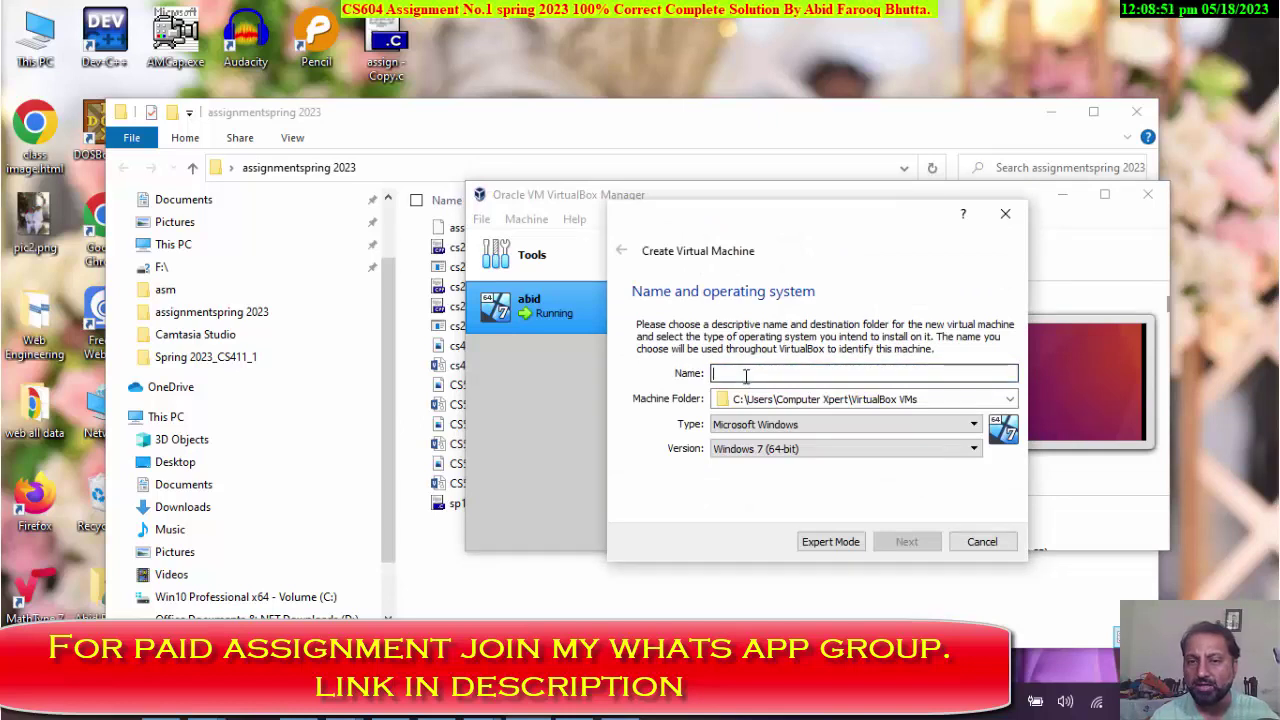
left_click(743, 451)
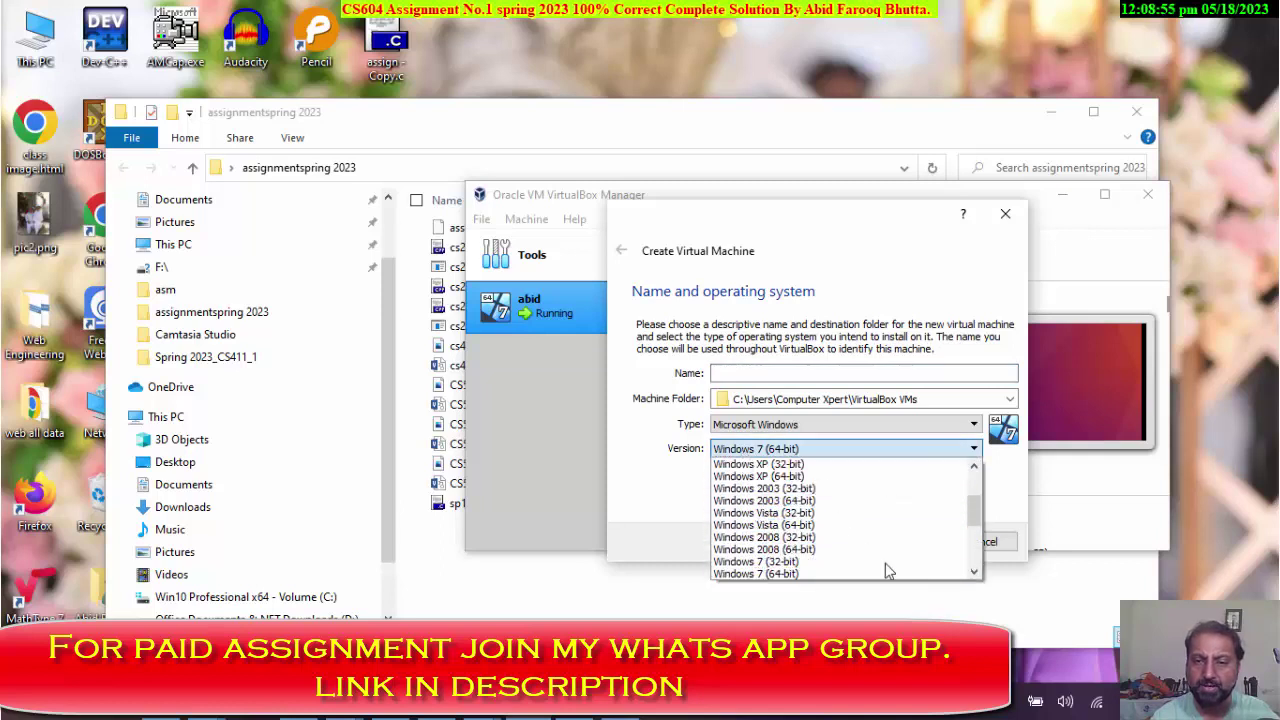
scroll(975, 574, "down", 3)
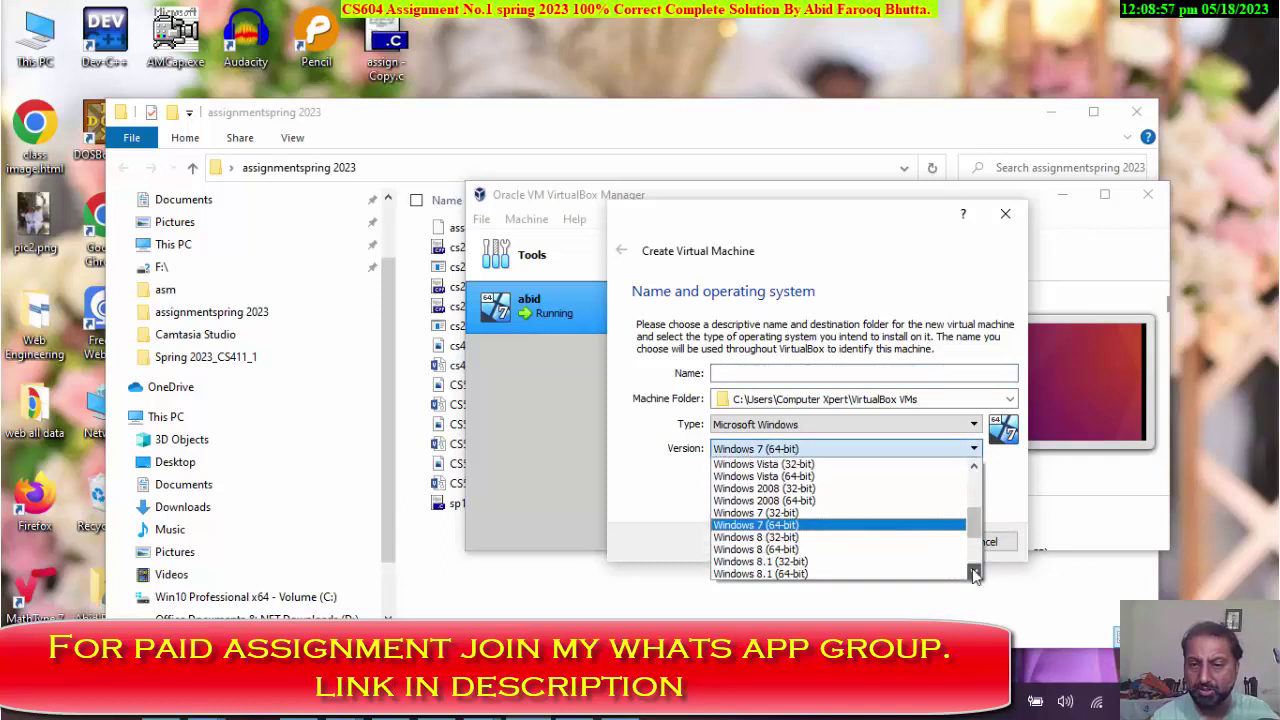
left_click(975, 574)
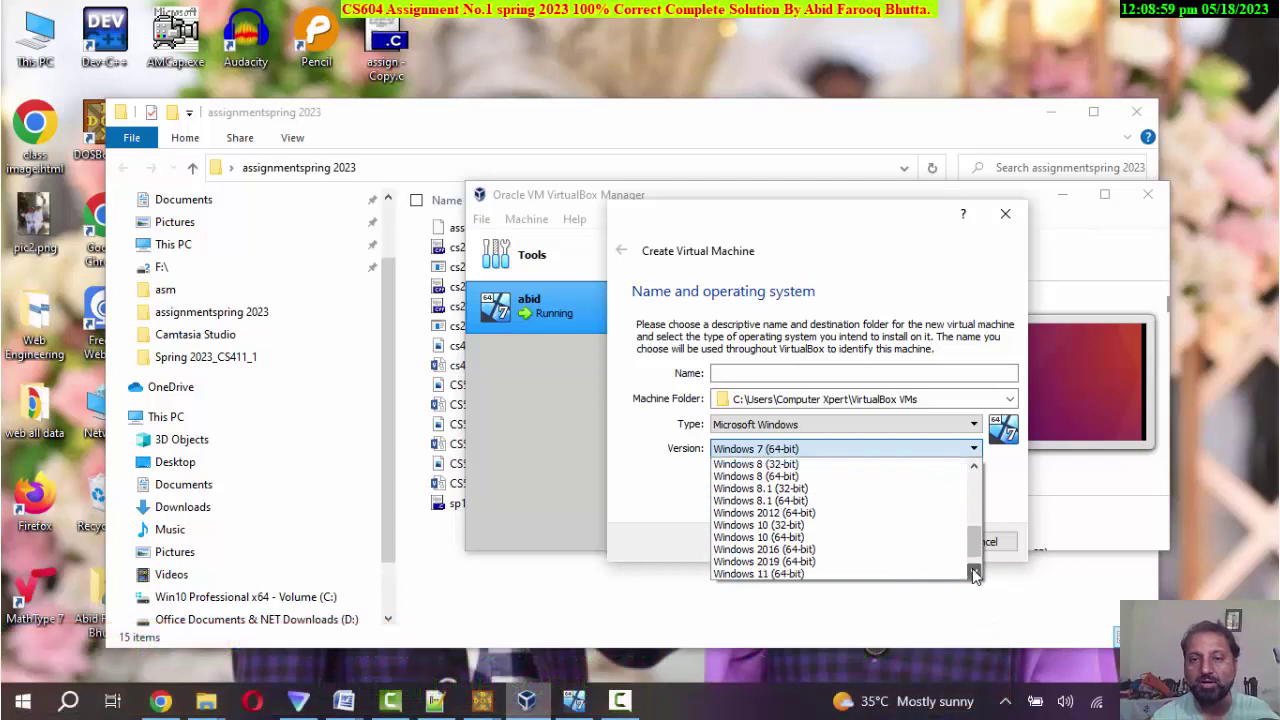
left_click(975, 574)
left_click(975, 574)
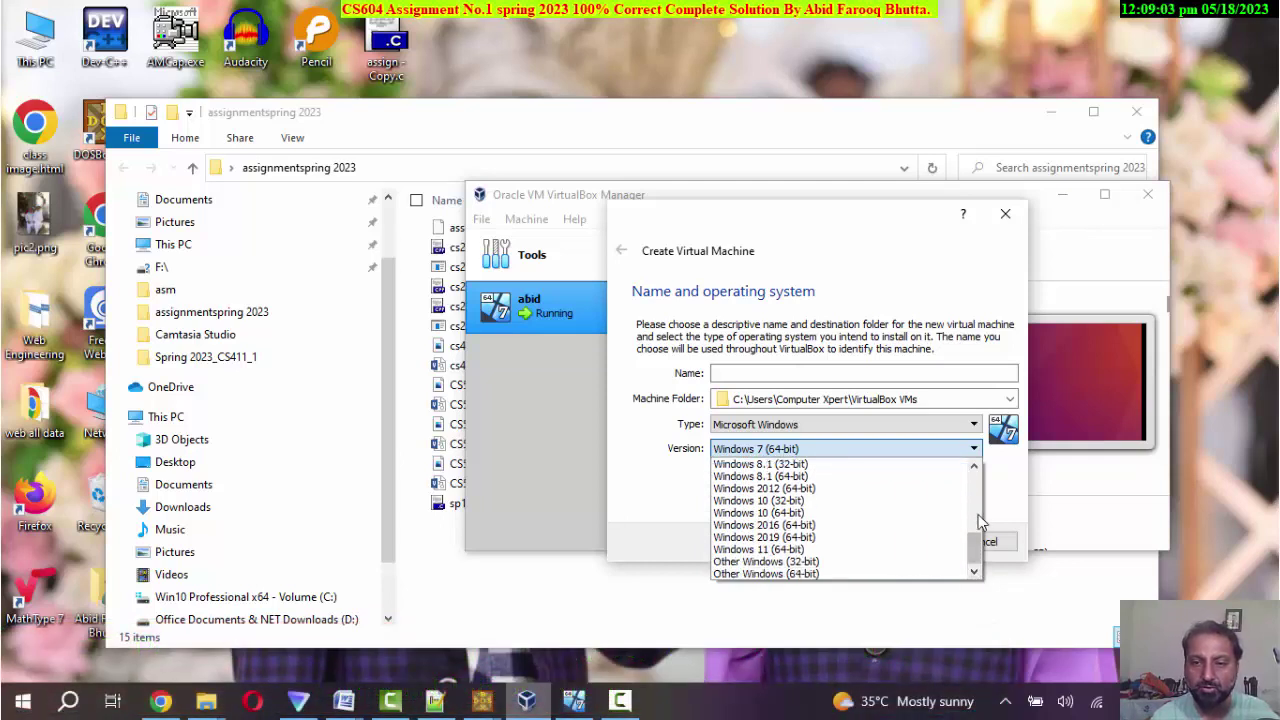
Step: Set the new virtual machine's type to Linux, its version to Ubuntu (64-bit) and its name to dsfasdf
left_click(841, 421)
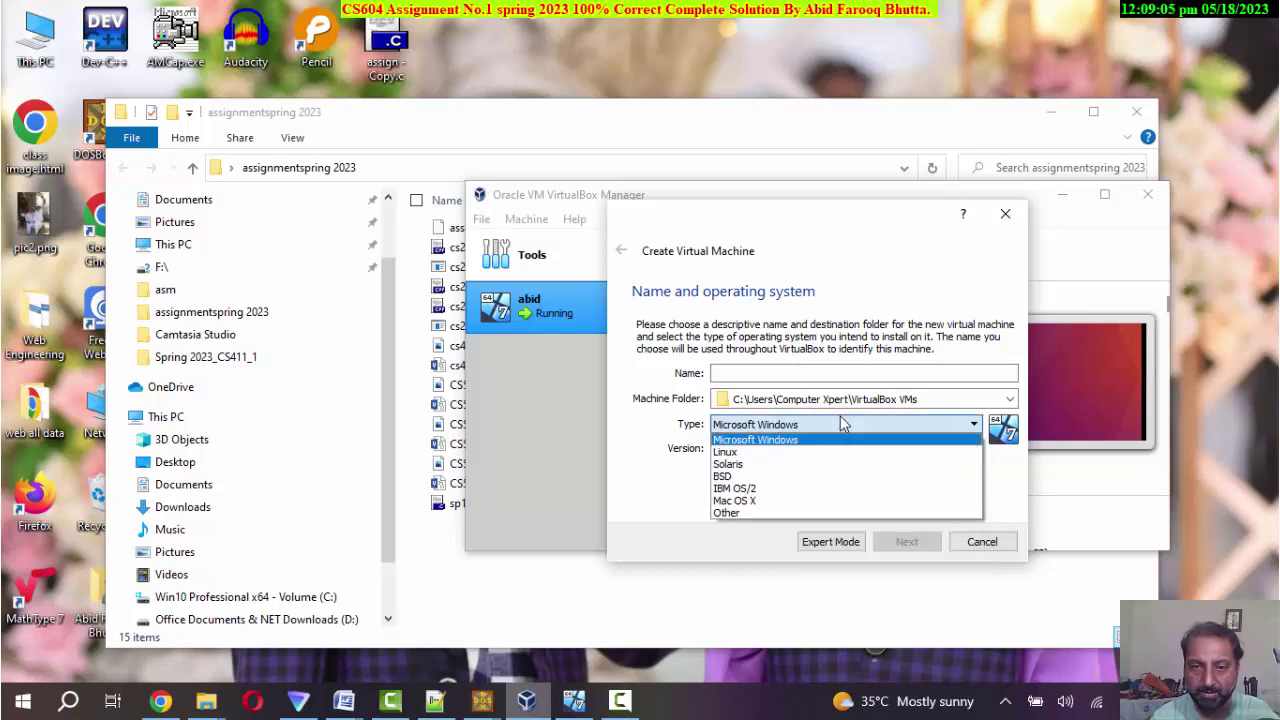
left_click(765, 452)
left_click(776, 449)
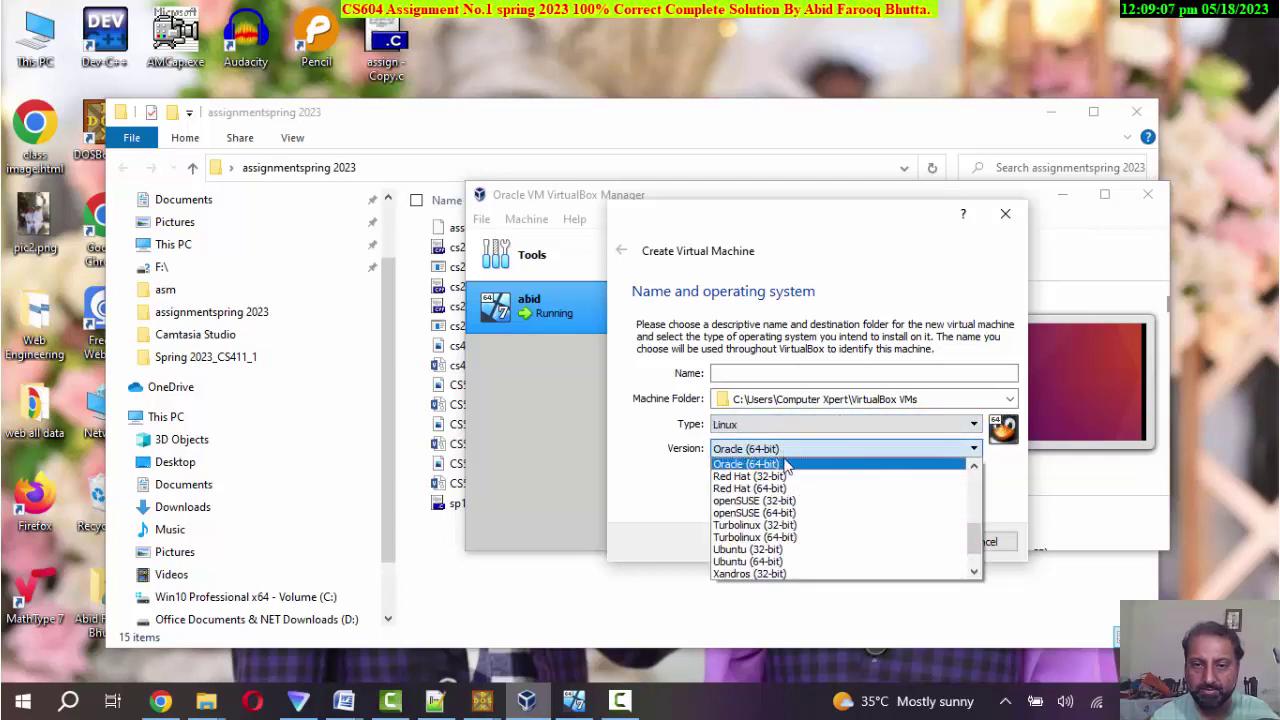
left_click(781, 562)
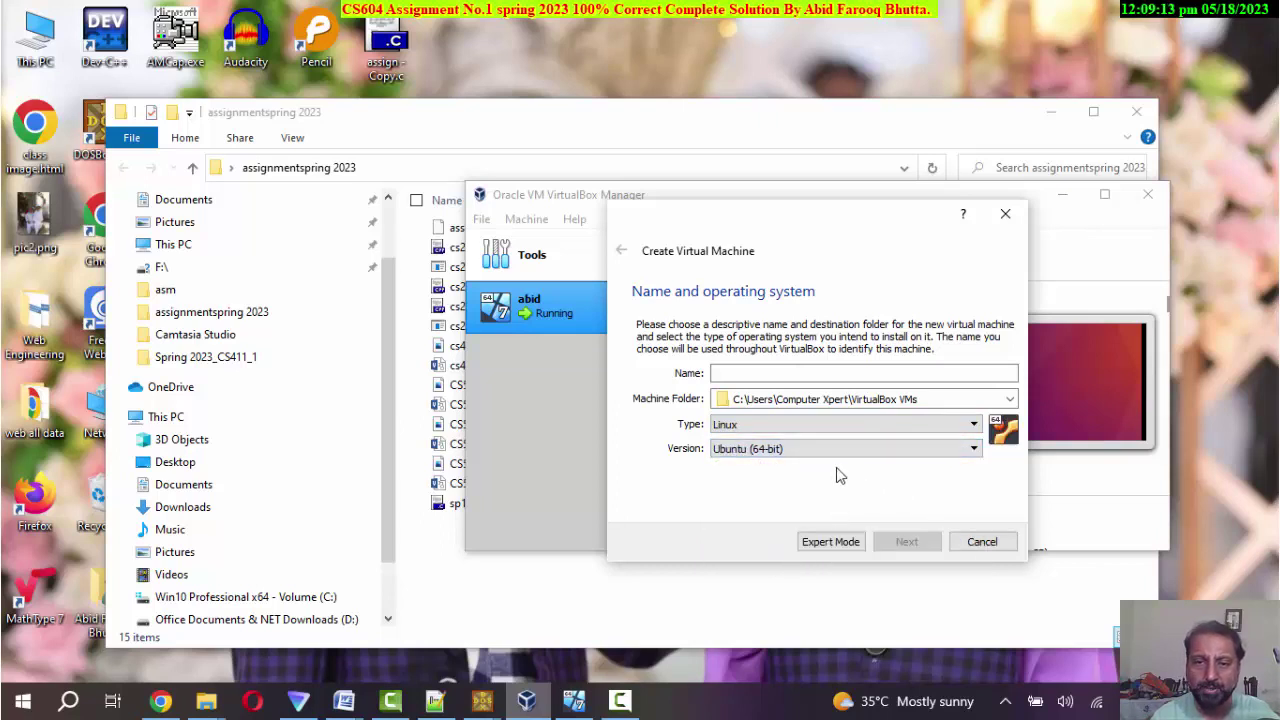
left_click(741, 371)
type("dsfasdf")
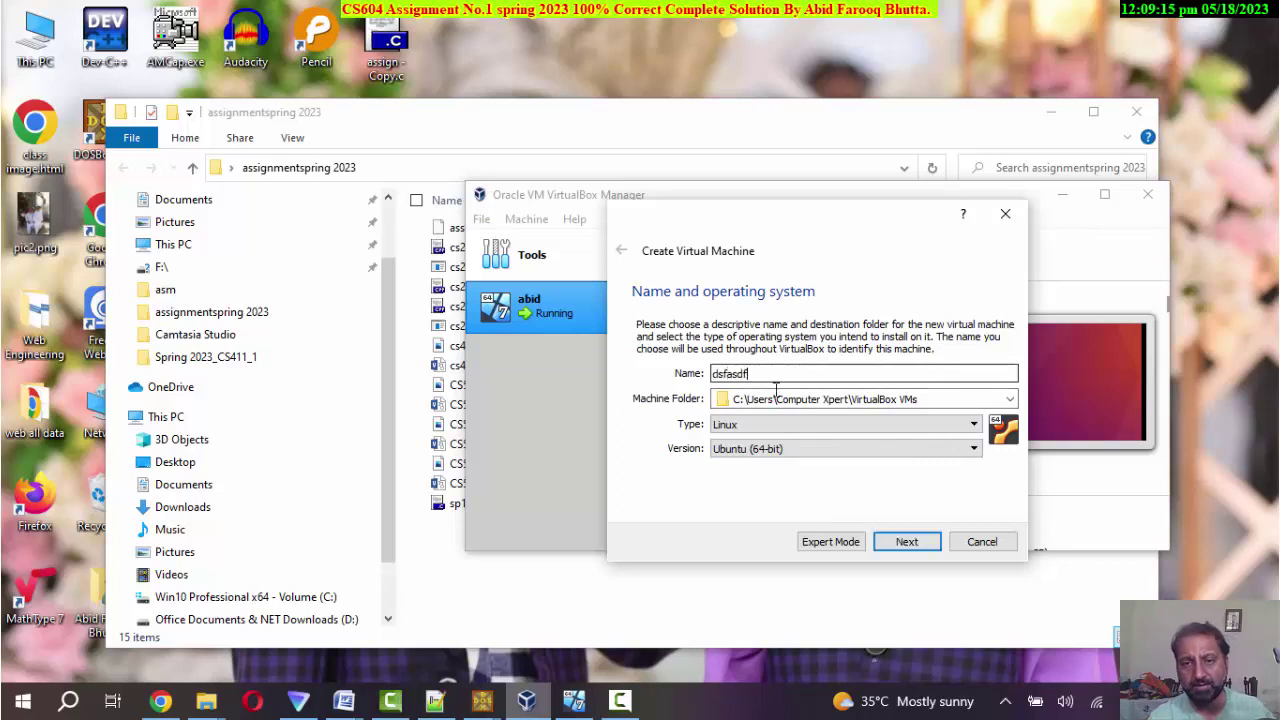
Step: Go through the wizard with 1024 MB memory and a dynamically allocated 10.00 GB VDI disk, then cancel the virtual machine's creation
left_click(906, 541)
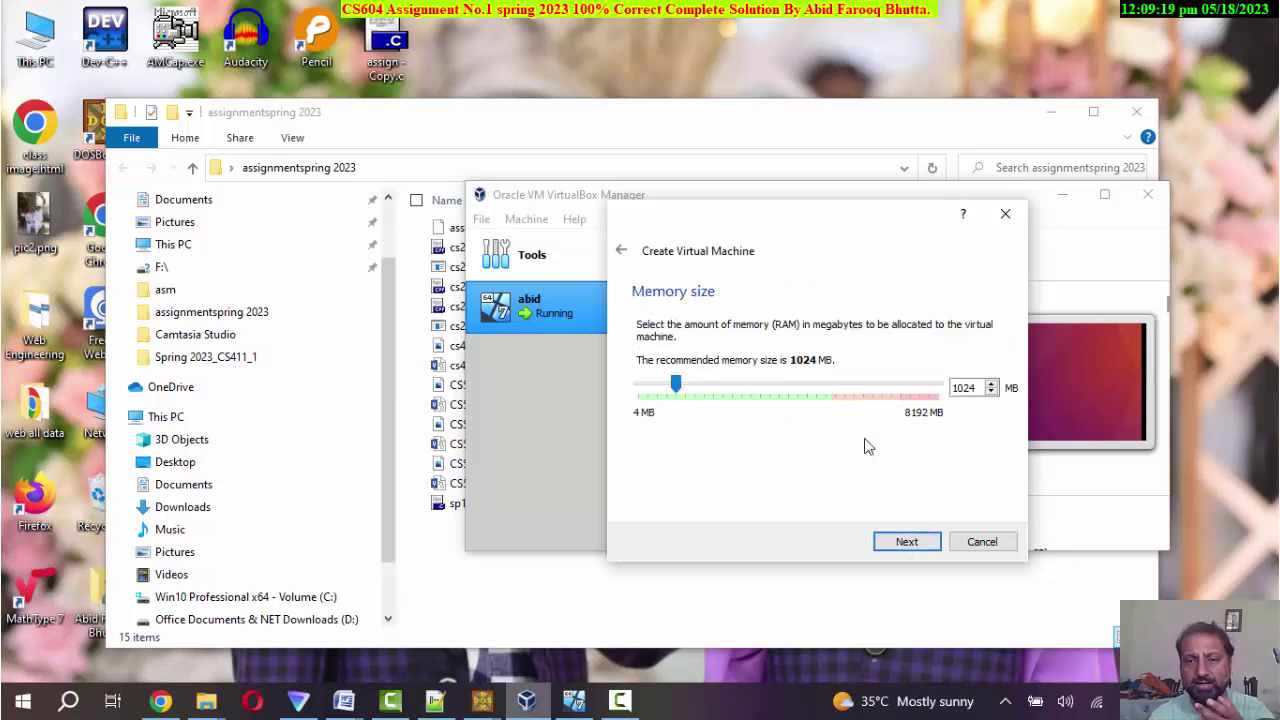
left_click(906, 541)
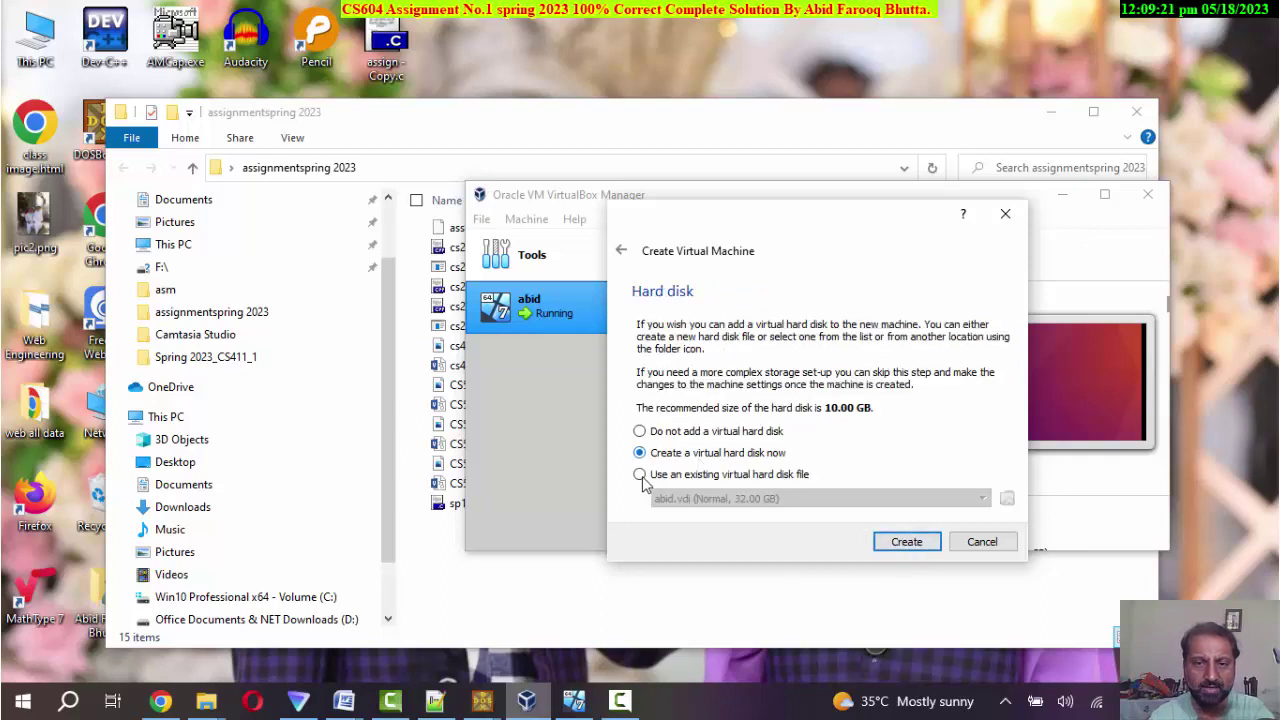
left_click(906, 542)
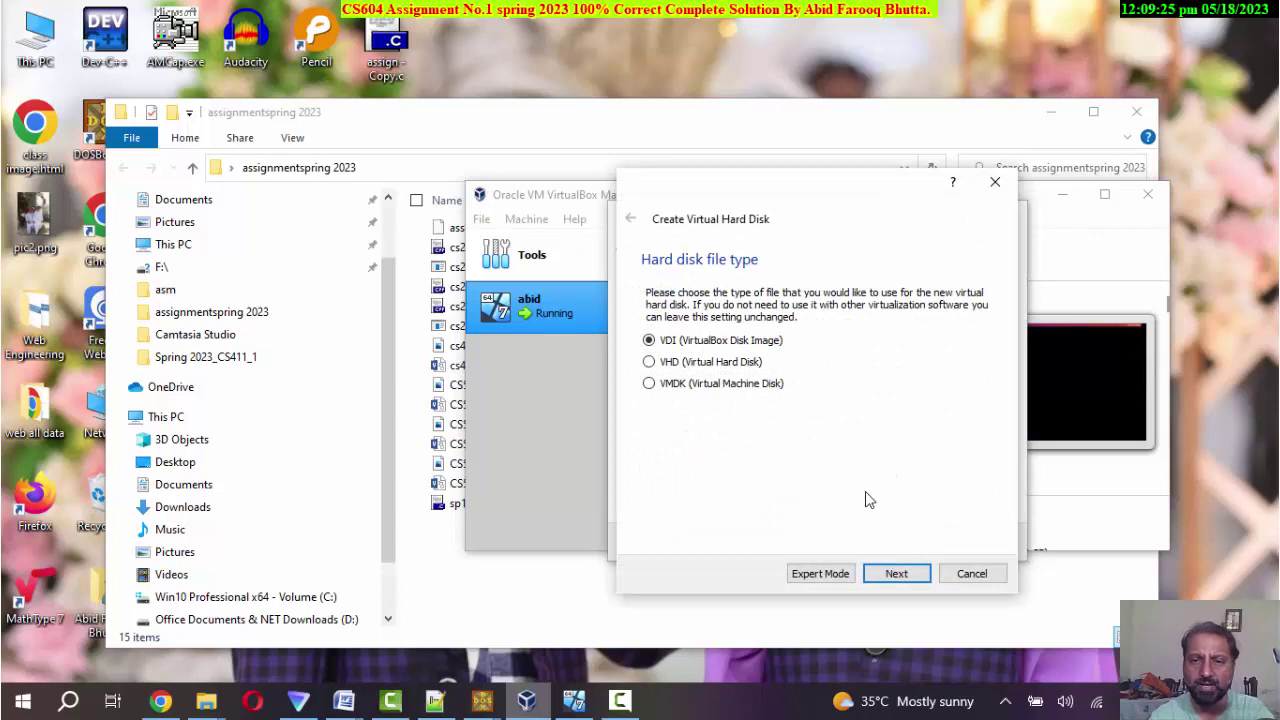
left_click(897, 574)
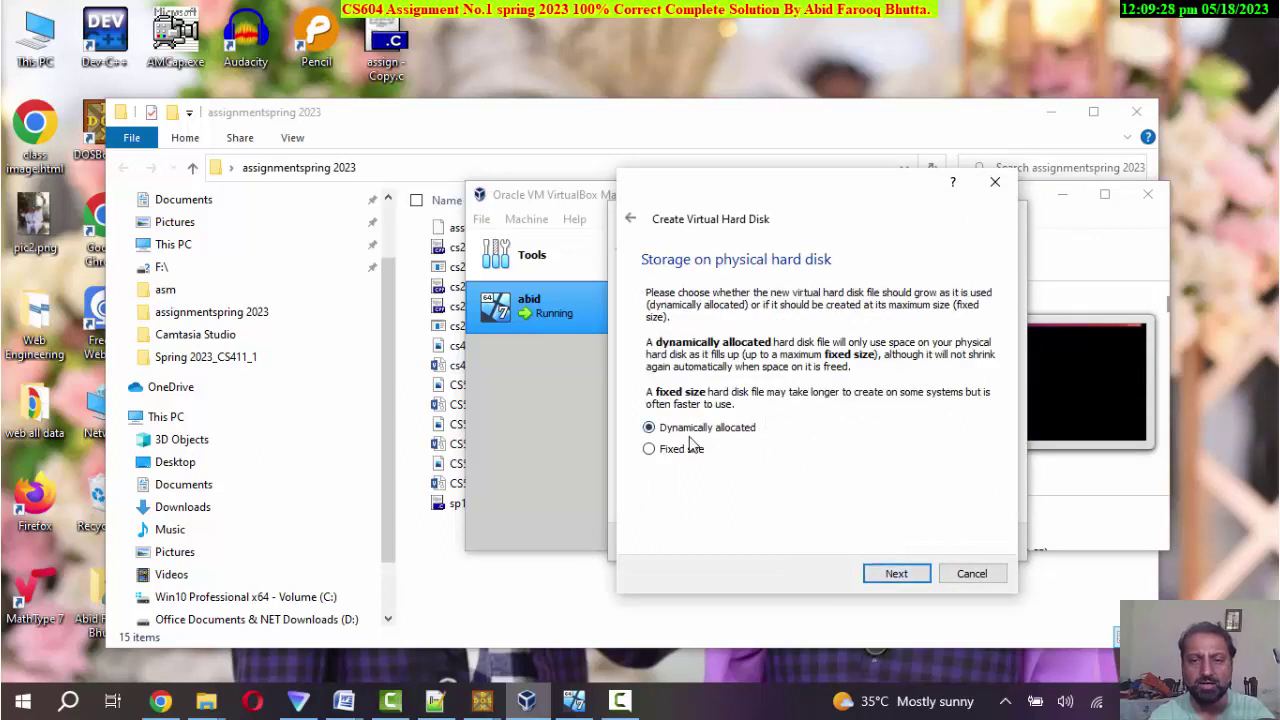
left_click(897, 572)
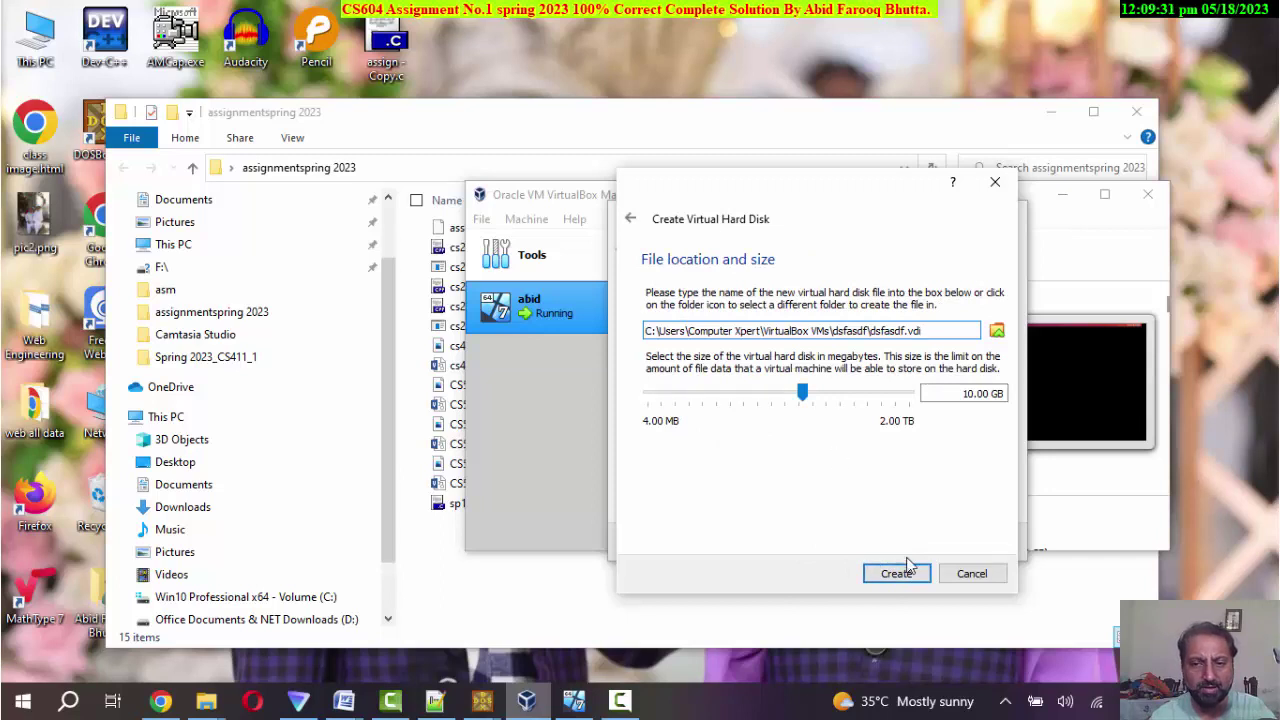
left_click(975, 577)
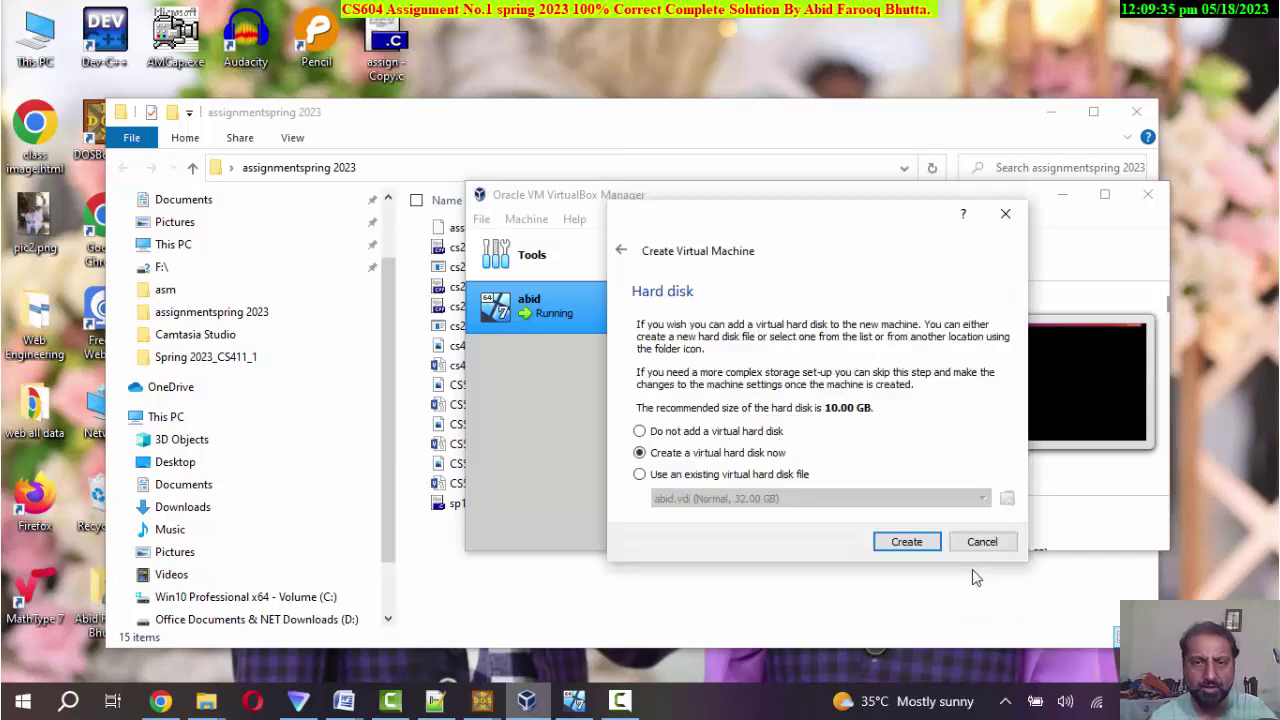
left_click(975, 542)
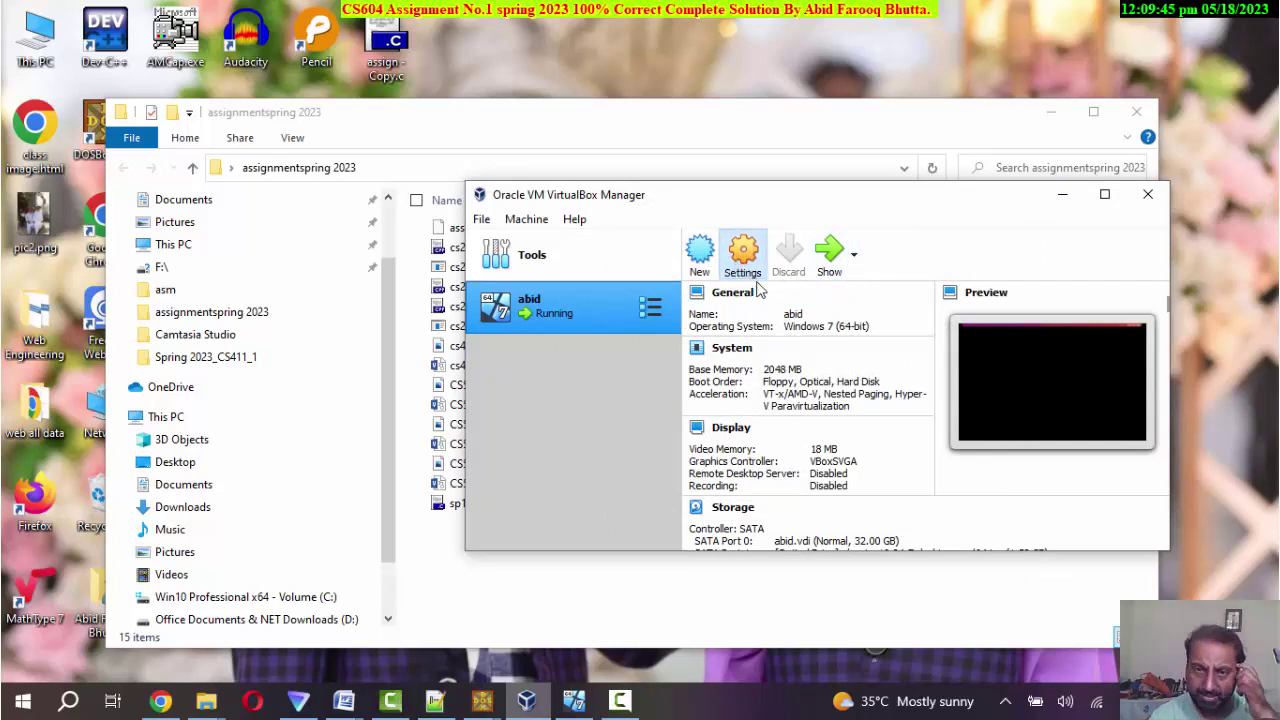
Step: Examine the existing virtual machine's storage settings, including the SATA controller and the disk choices for the Ubuntu 16.04.7 optical drive
left_click(741, 255)
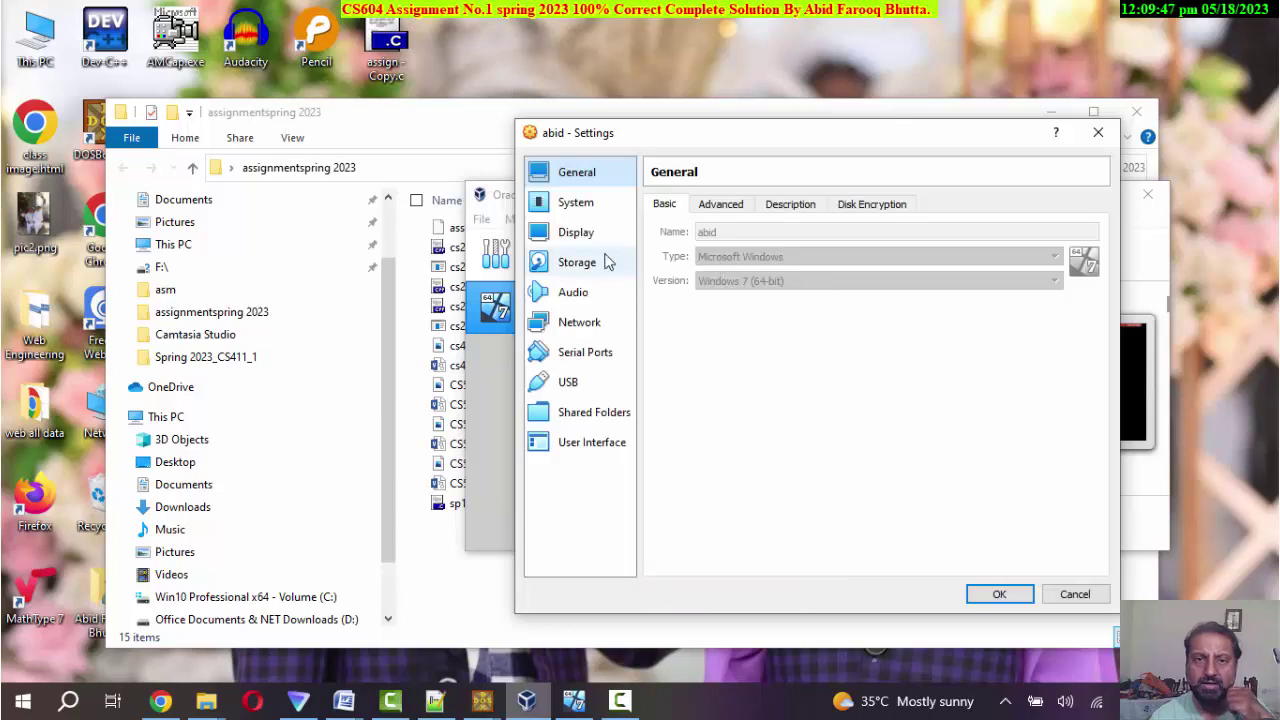
left_click(580, 262)
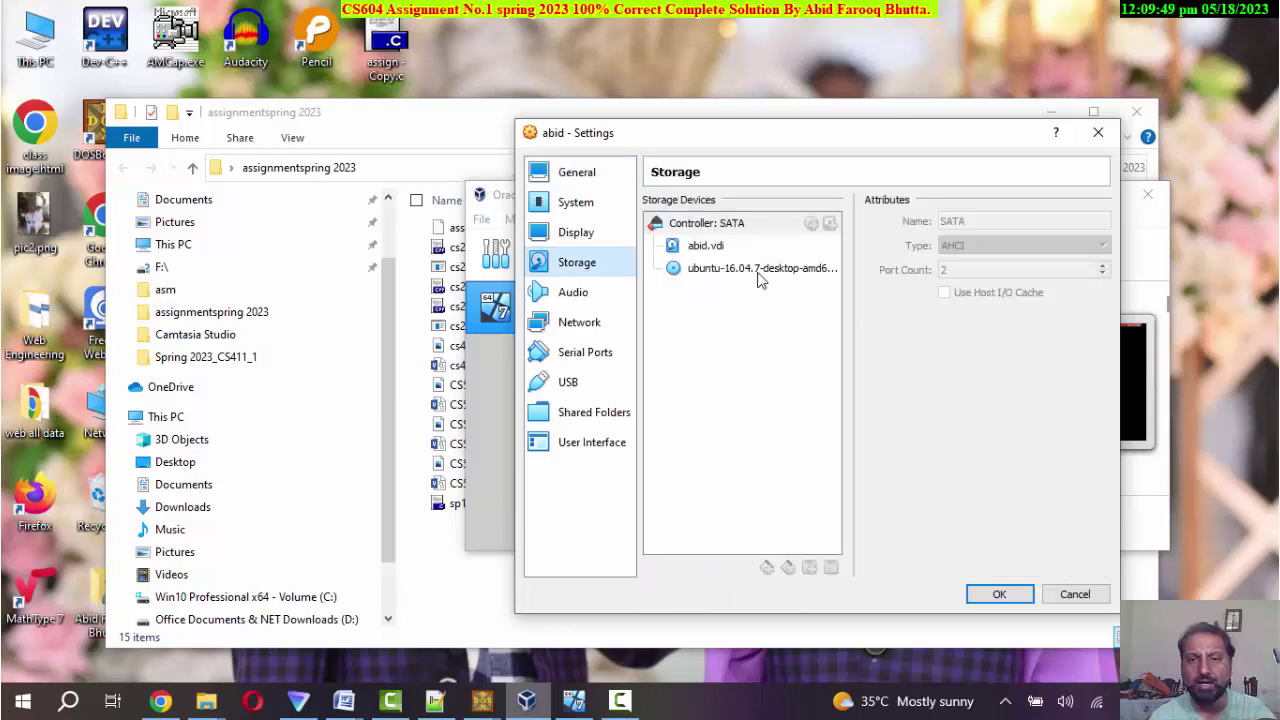
left_click(722, 225)
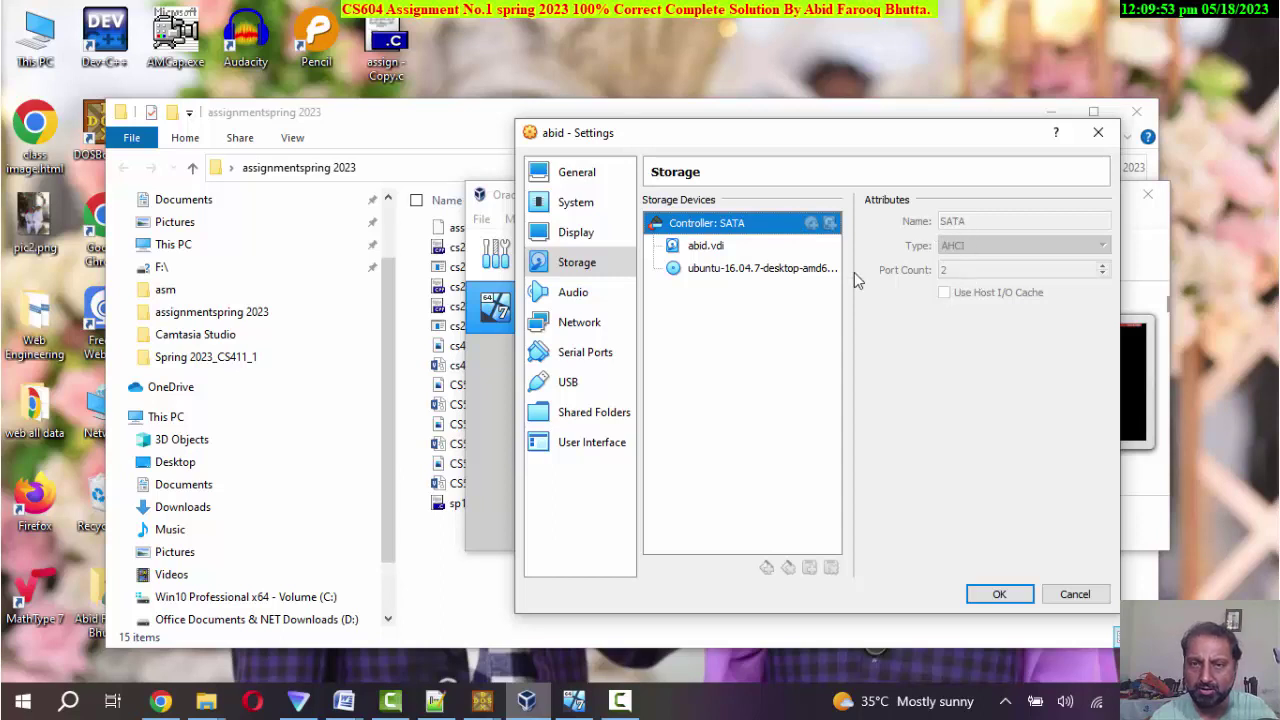
left_click(792, 272)
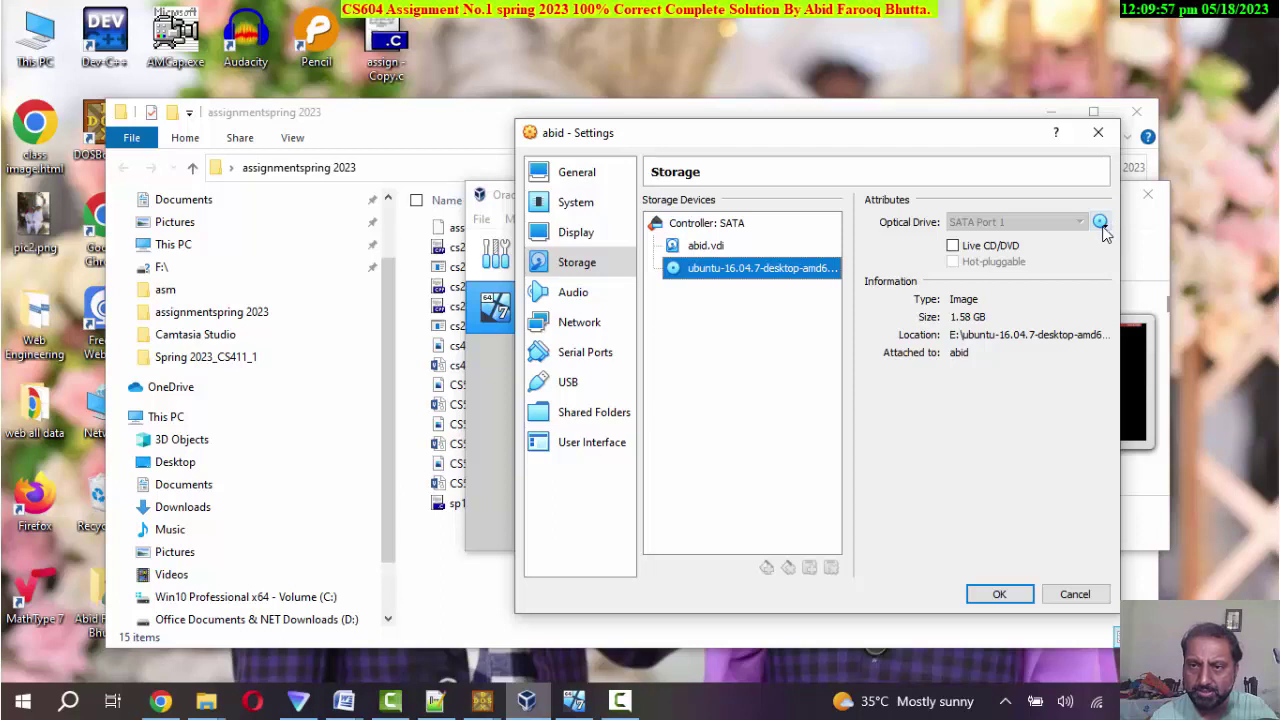
left_click(1101, 224)
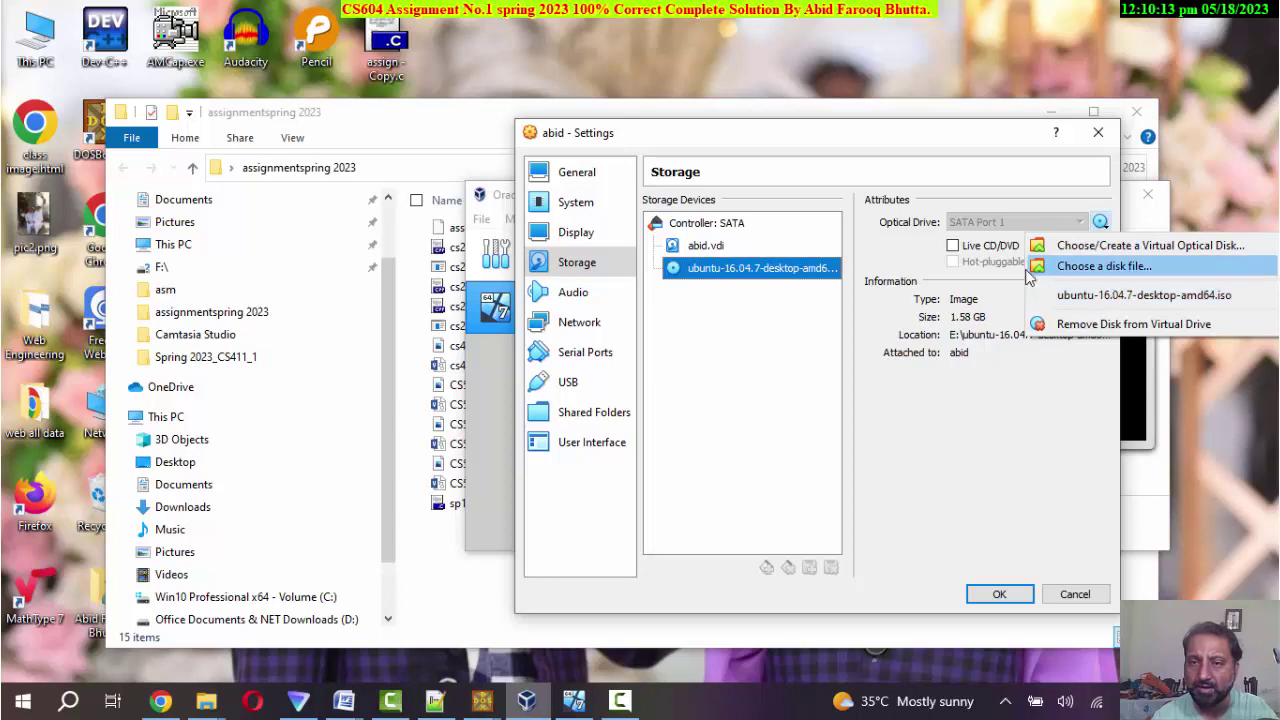
left_click(953, 272)
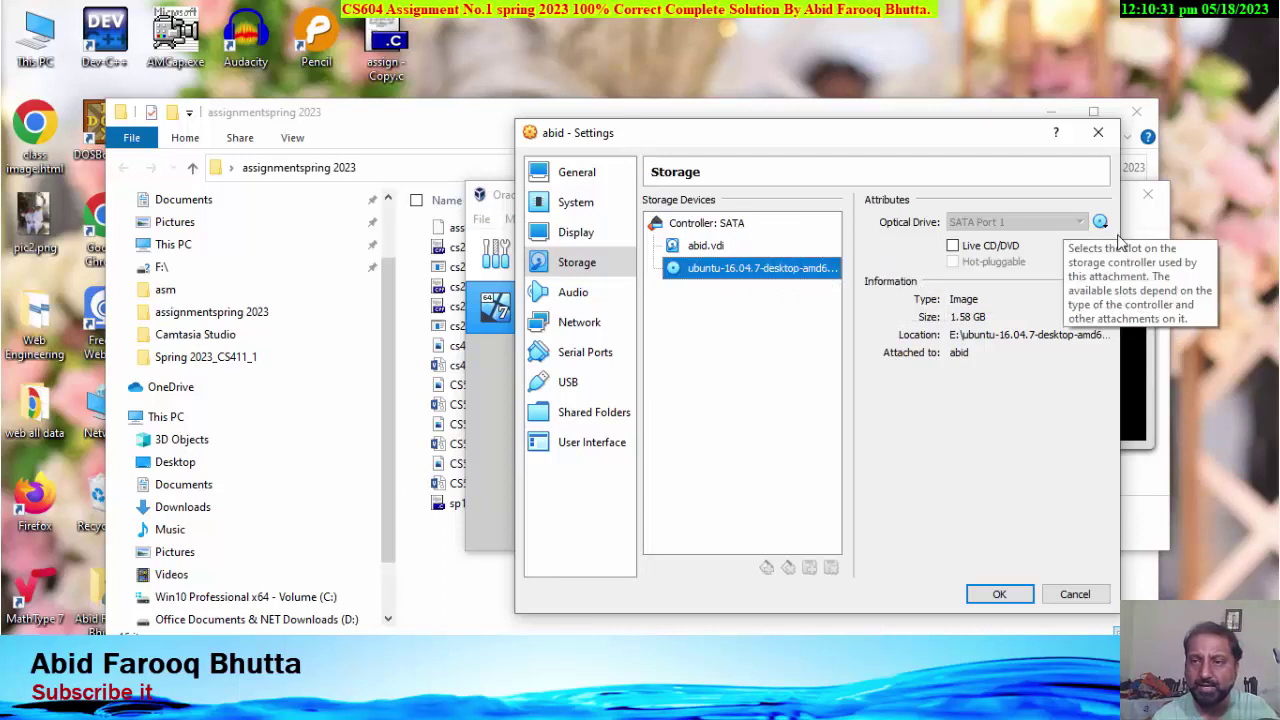
left_click(1100, 222)
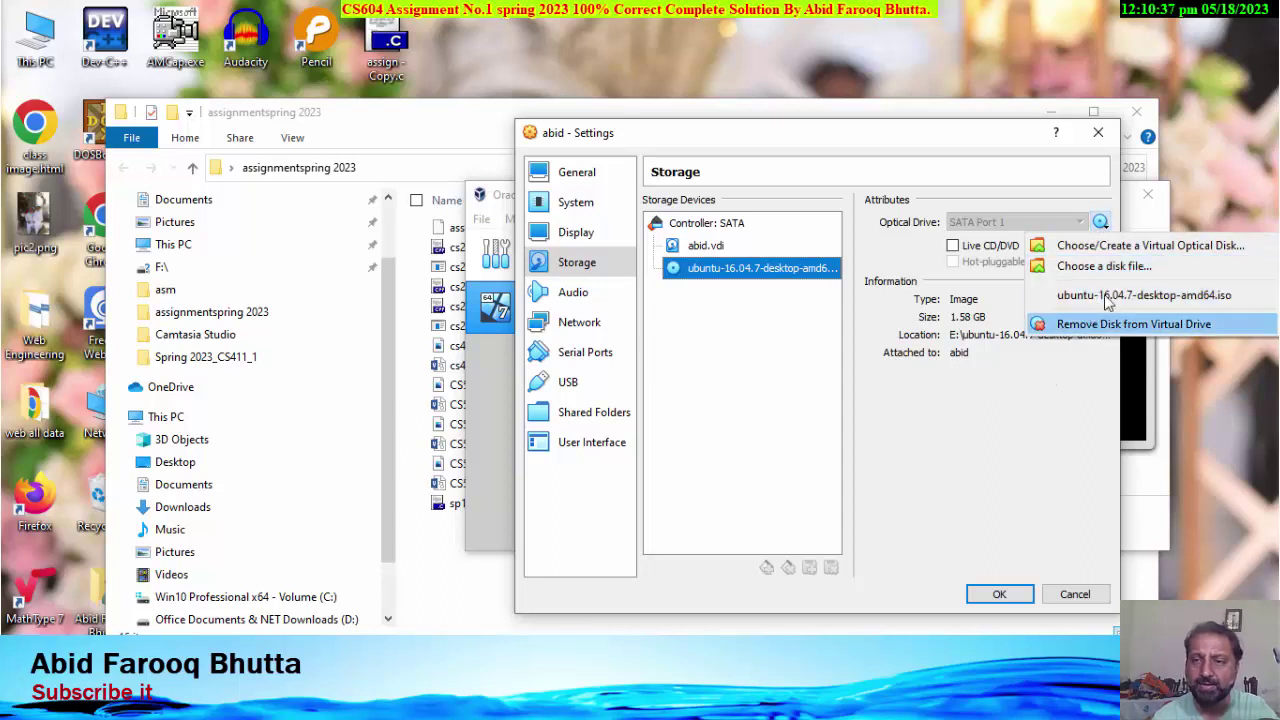
left_click(965, 402)
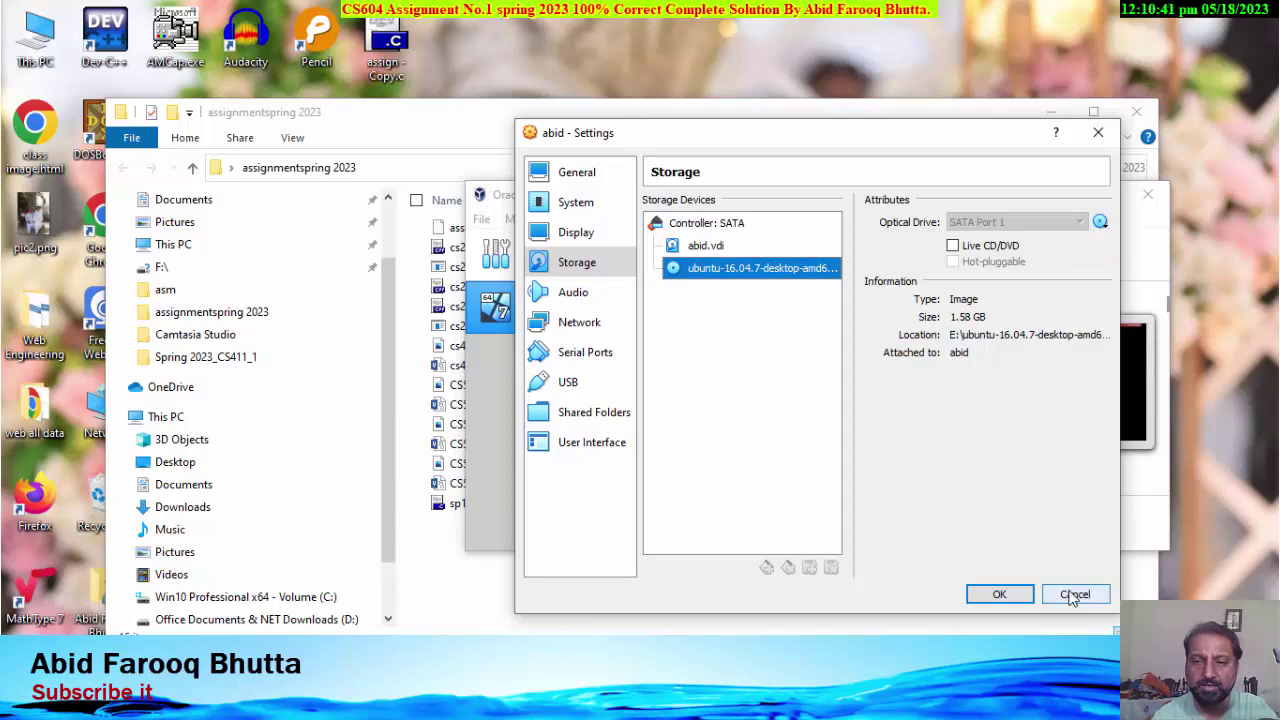
Step: Check the virtual machine's USB device filters and the devices available to add, then cancel the settings
left_click(566, 384)
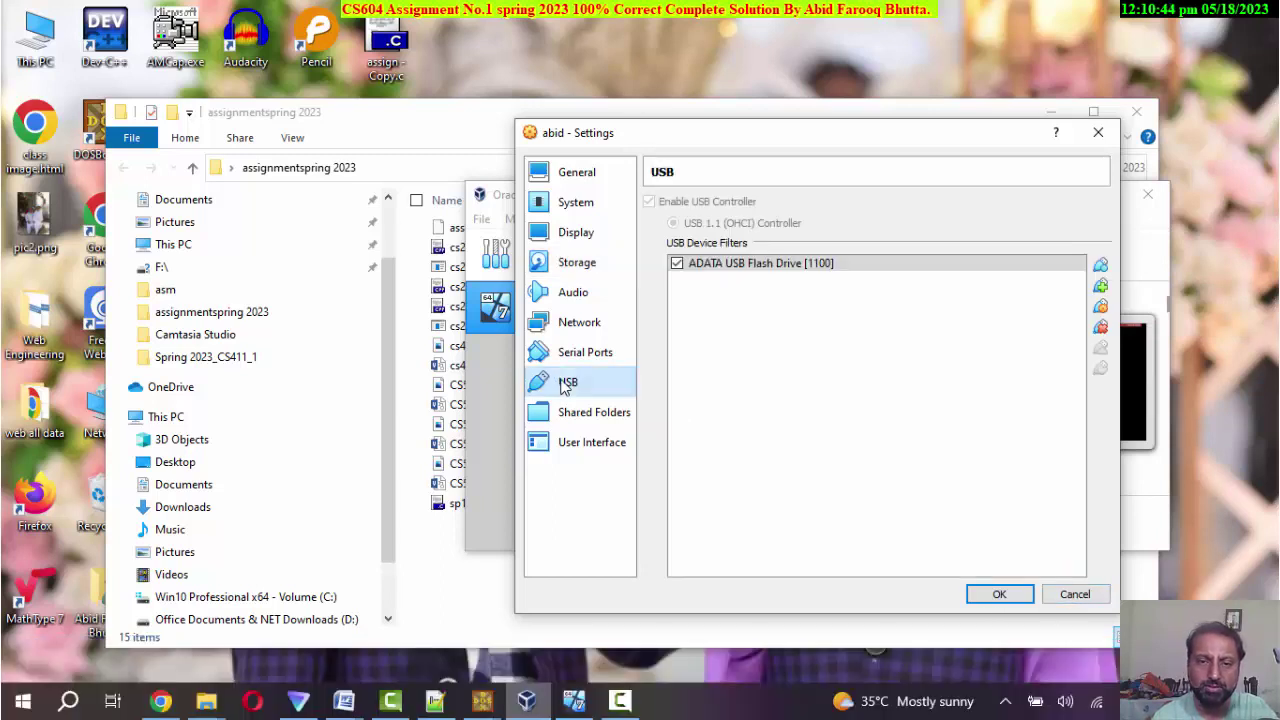
left_click(719, 274)
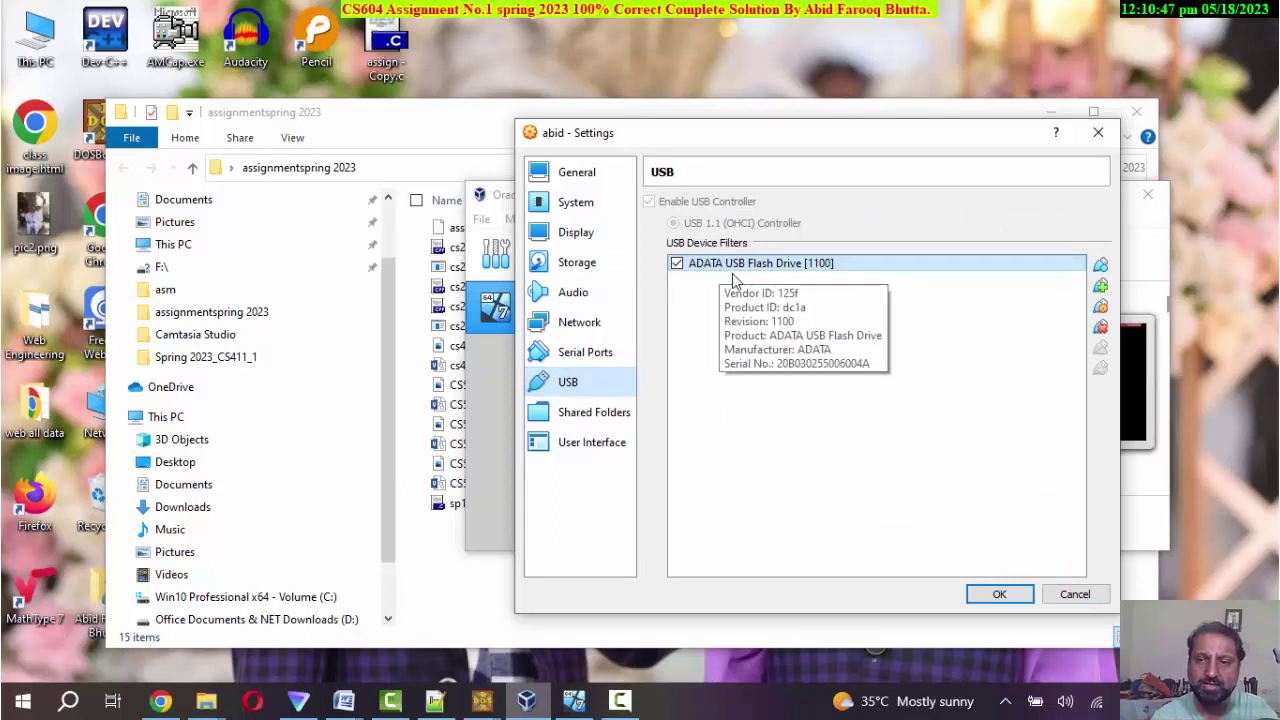
left_click(1101, 289)
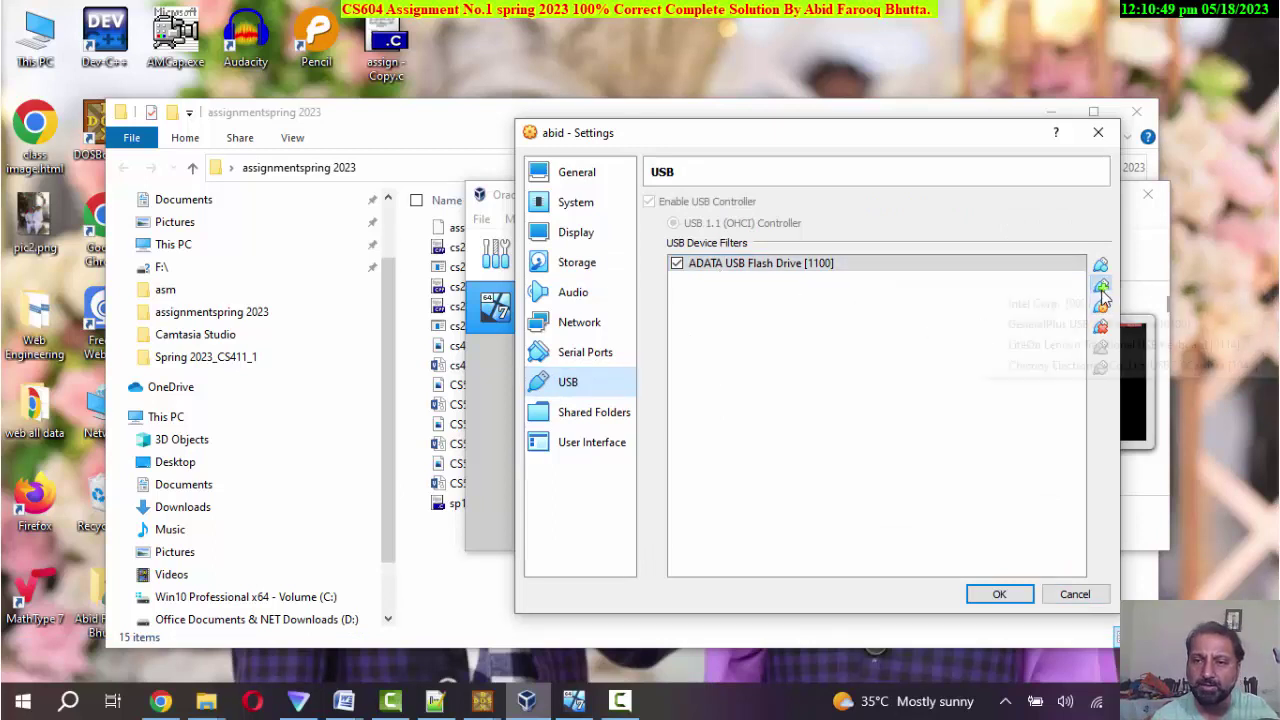
left_click(934, 350)
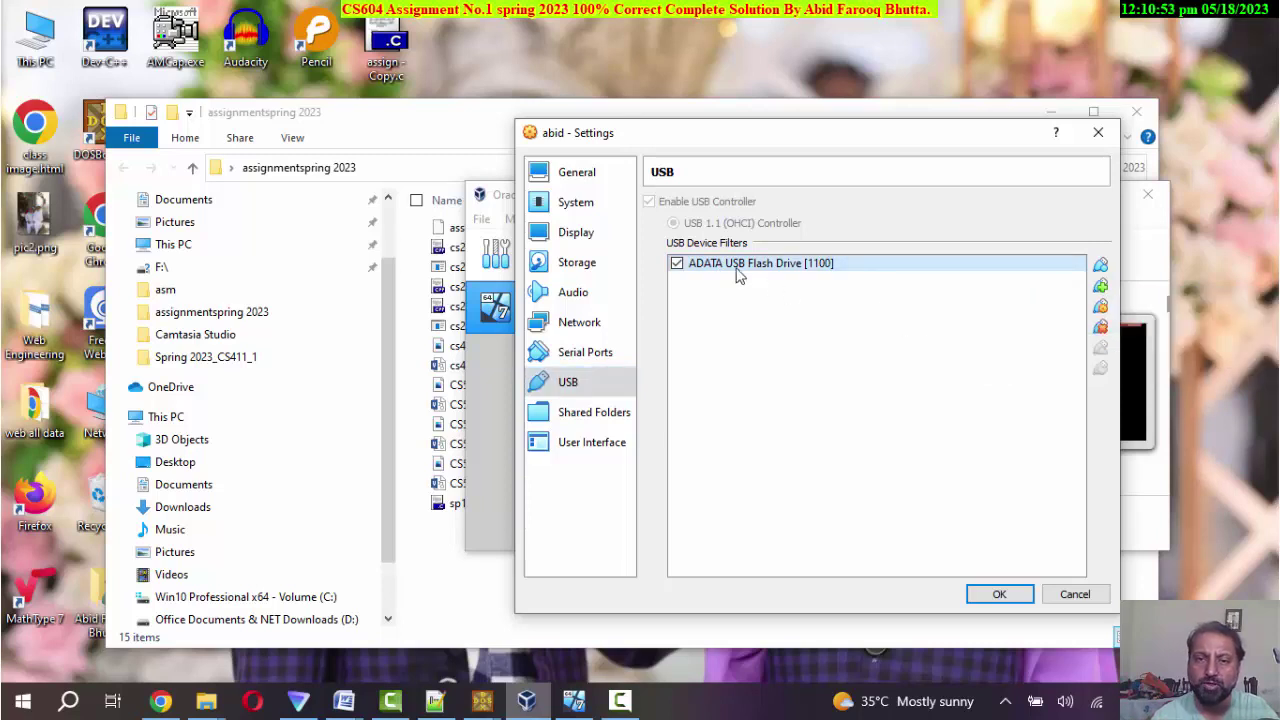
mouse_move(730, 270)
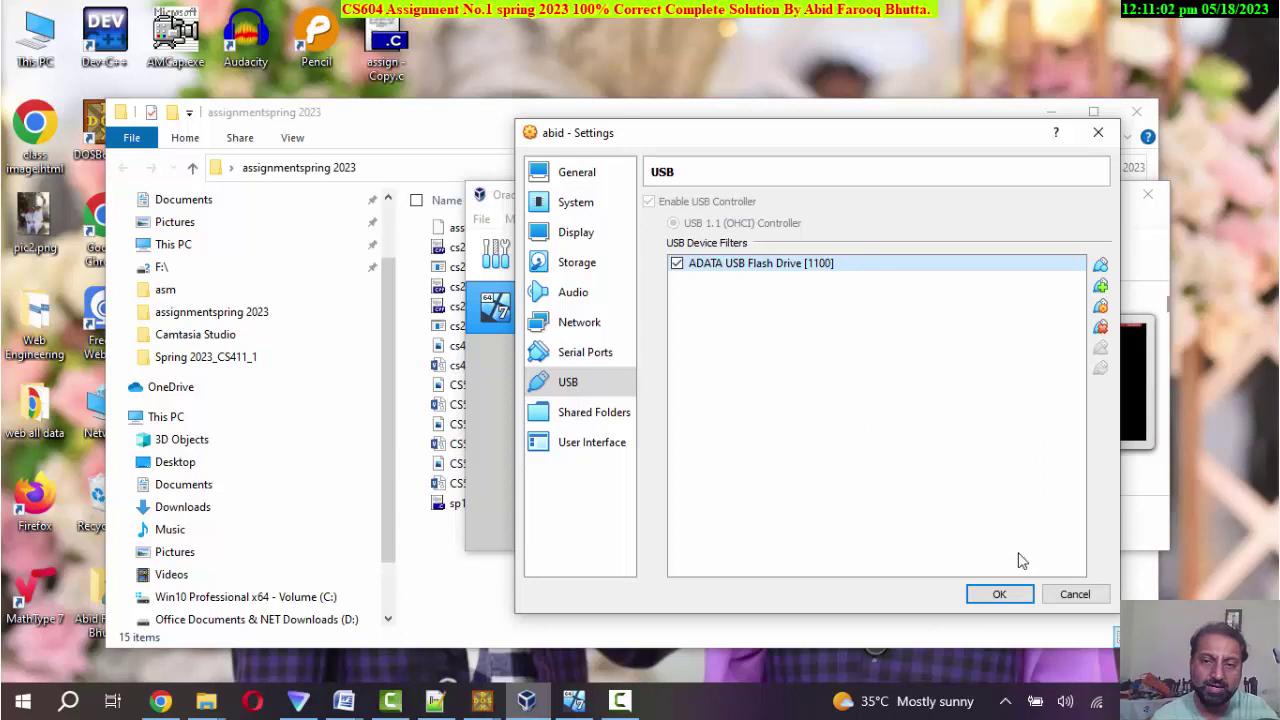
left_click(1072, 595)
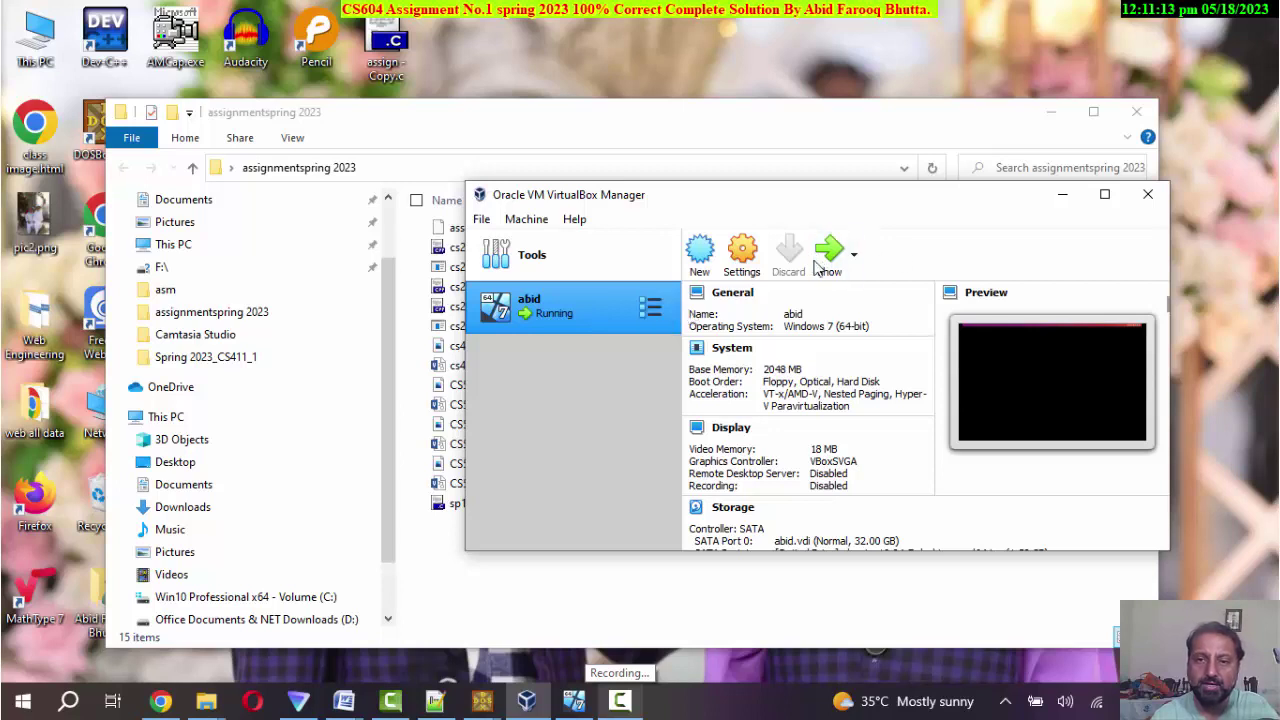
Step: Switch to the running Ubuntu virtual machine, select sp1.c and bring up the desktop's options
right_click(579, 314)
left_click(558, 320)
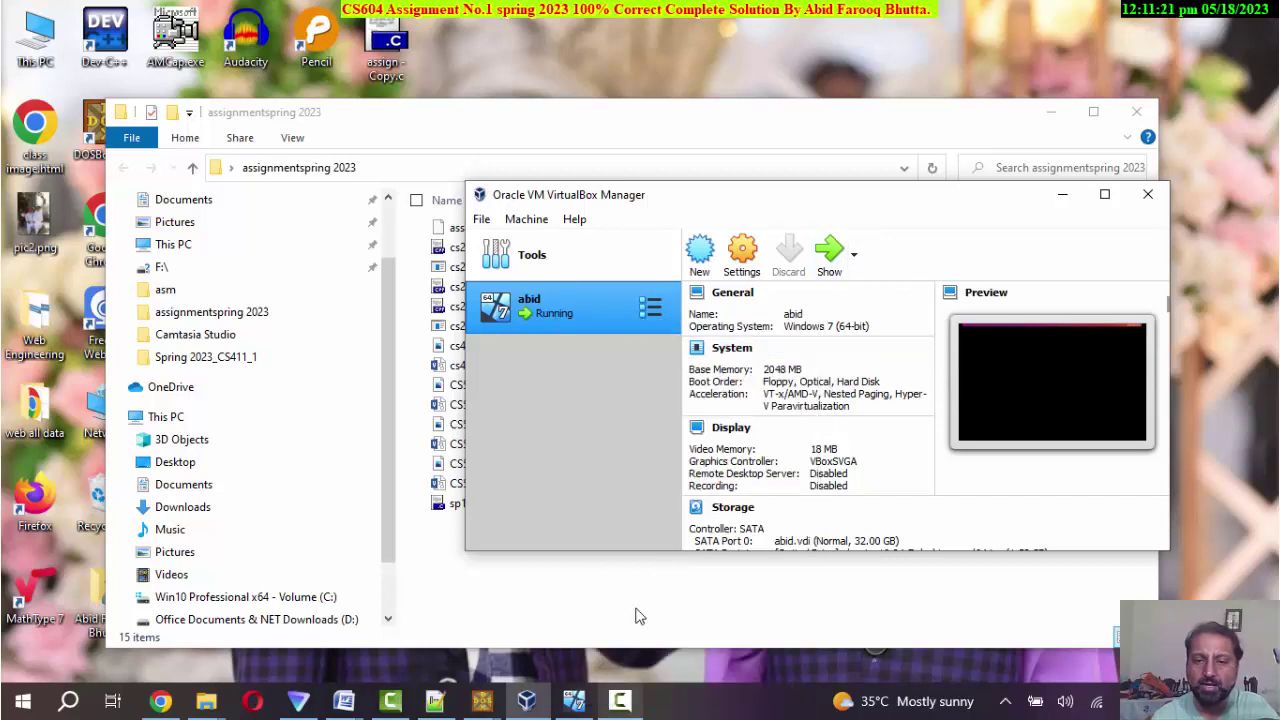
left_click(580, 700)
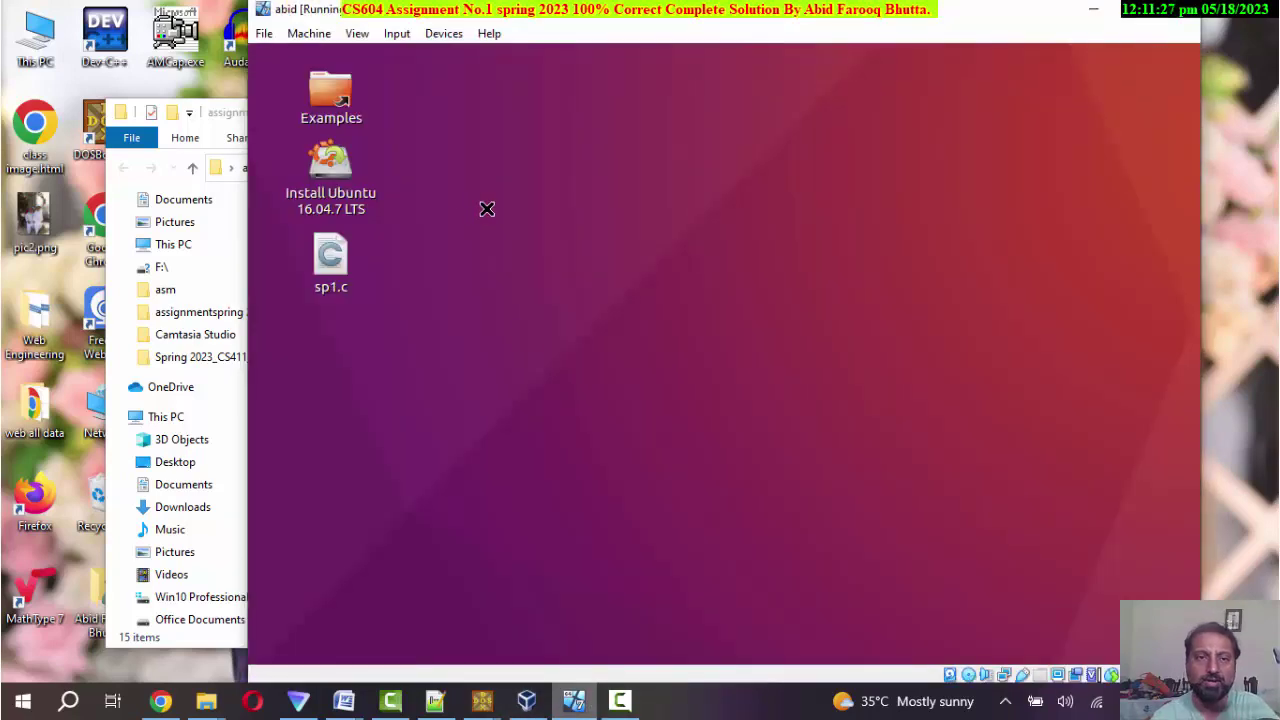
left_click(335, 256)
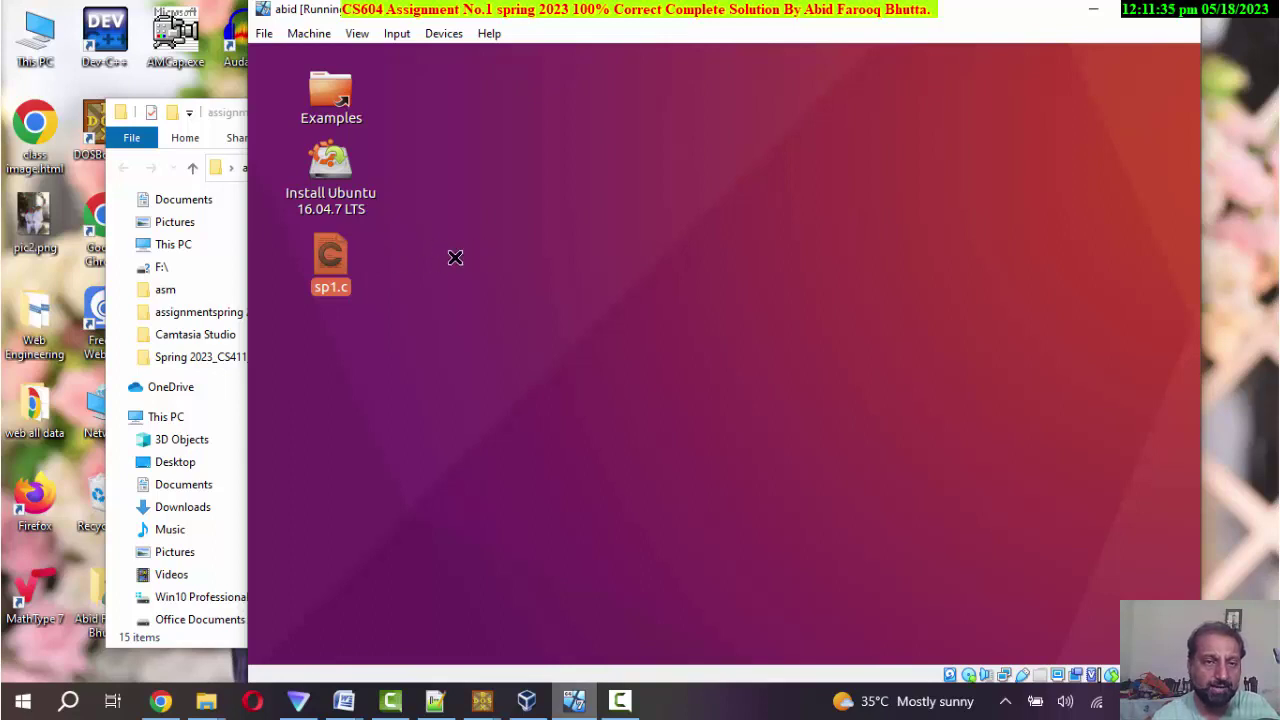
right_click(449, 218)
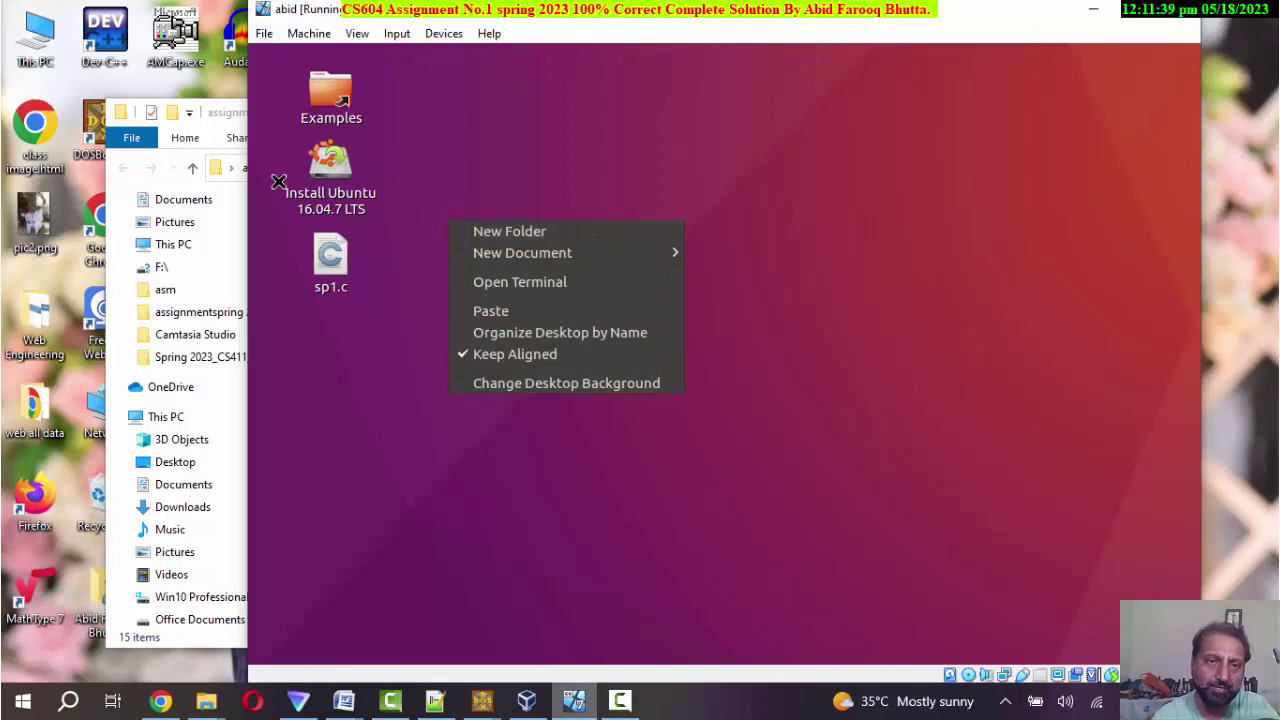
Step: Switch to the CS604 assignment document in Word and examine the sample terminal screenshot for compiling and running the program
left_click(345, 705)
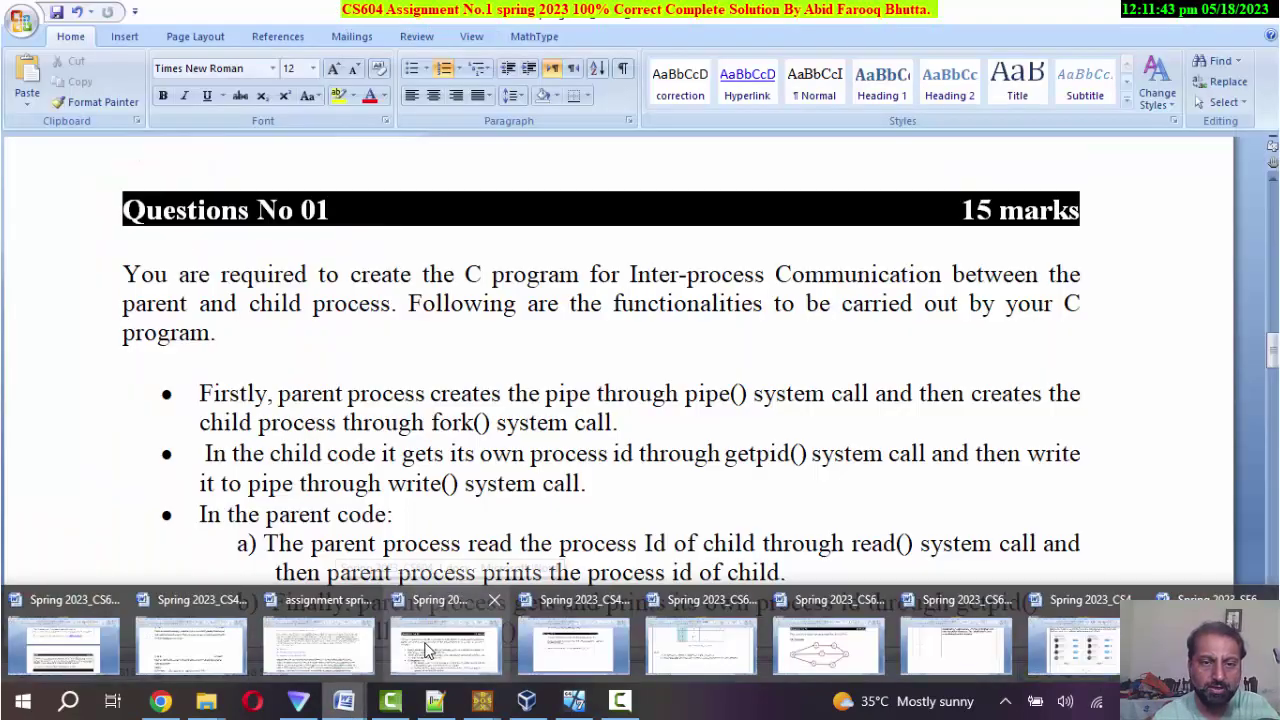
left_click(424, 650)
key("ctrl+End")
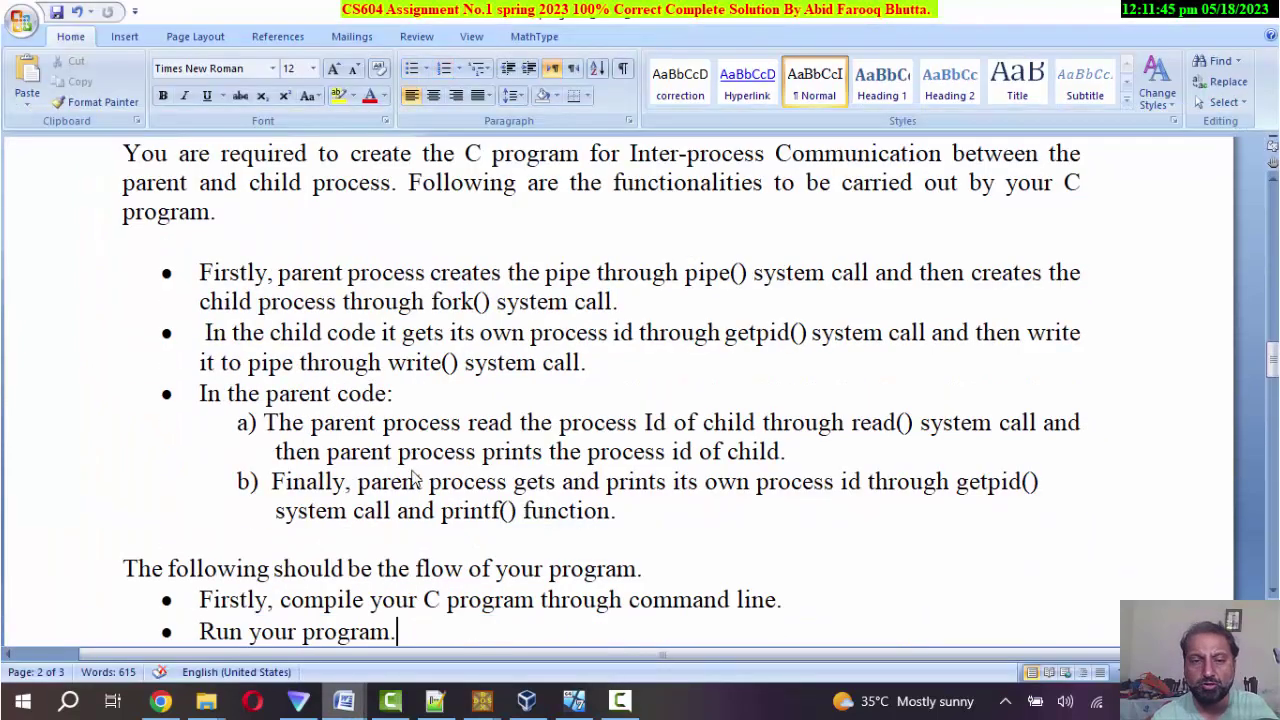
key("ctrl+v")
scroll(331, 402, "up", 4)
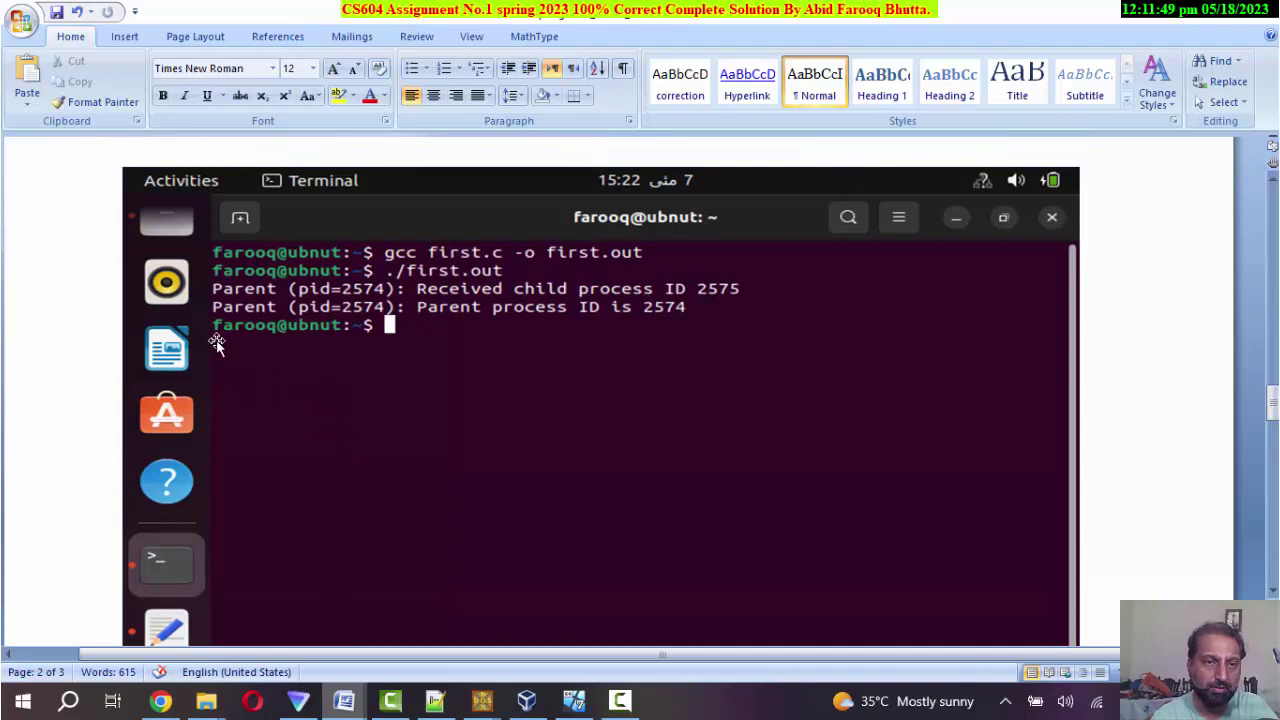
scroll(168, 380, "down", 3)
left_click(170, 382)
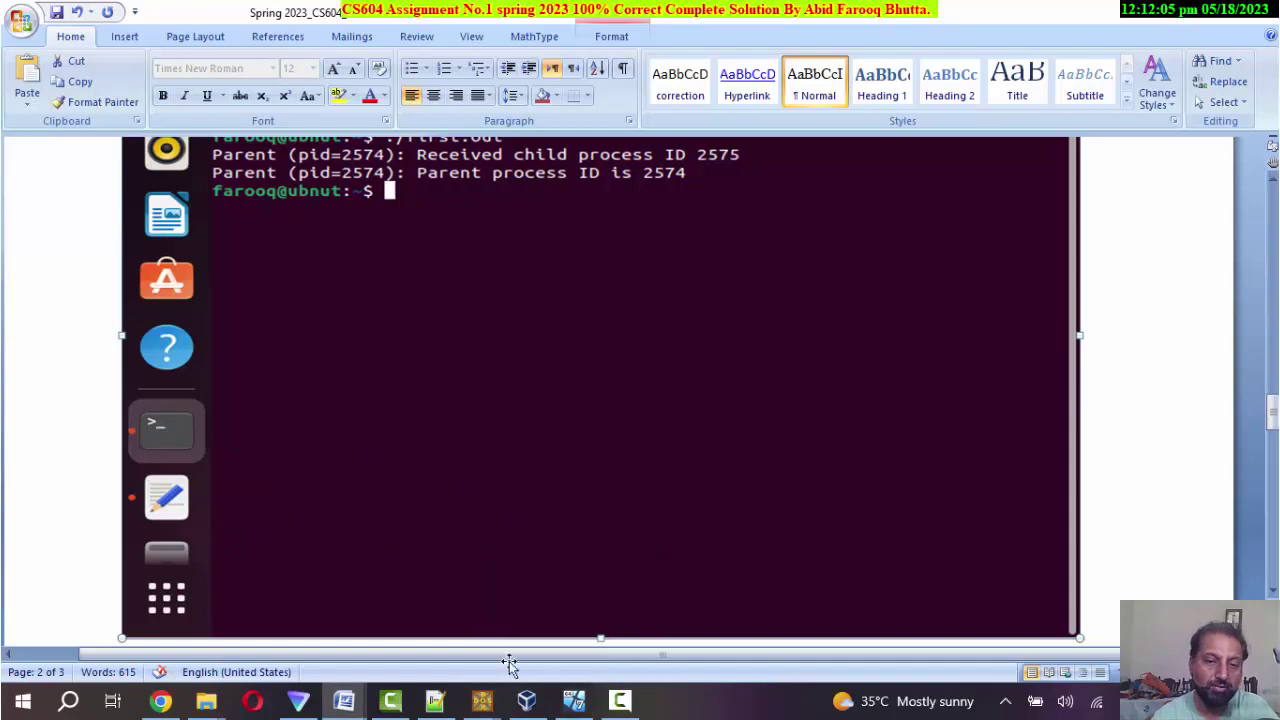
Step: Switch back to the Ubuntu virtual machine and create an empty document on its desktop, keeping the default name
left_click(577, 705)
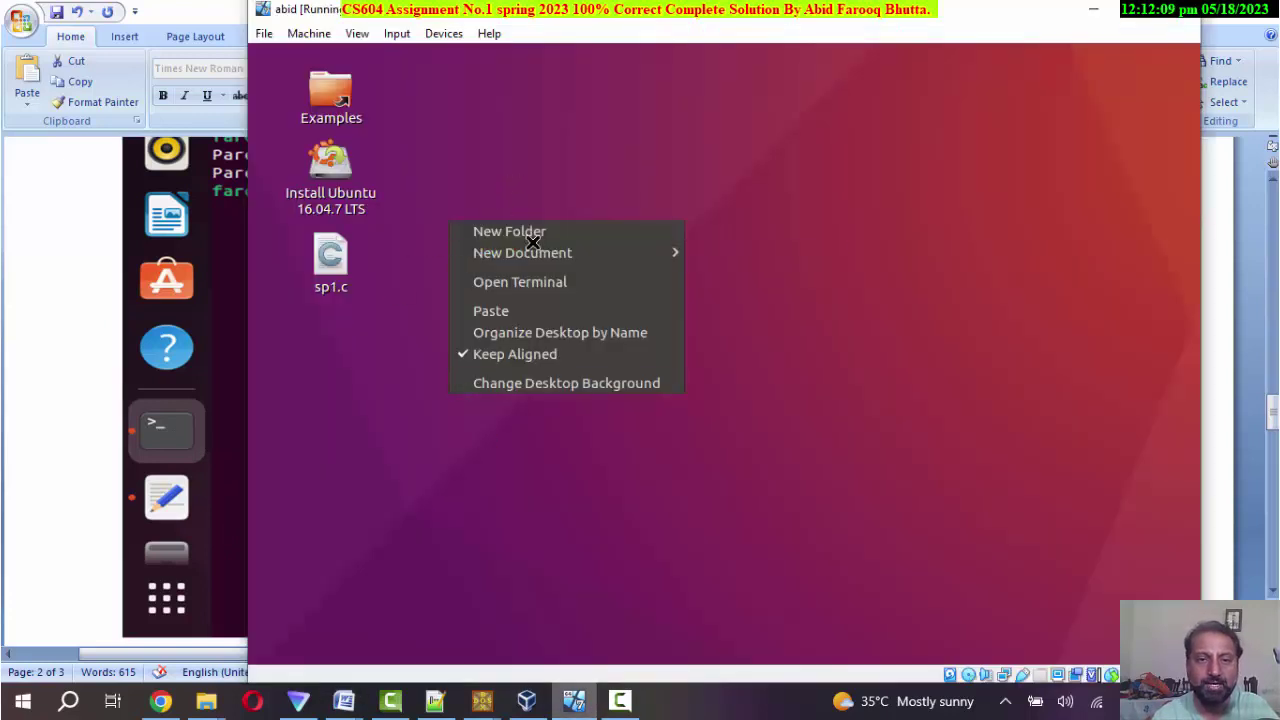
mouse_move(555, 253)
left_click(725, 253)
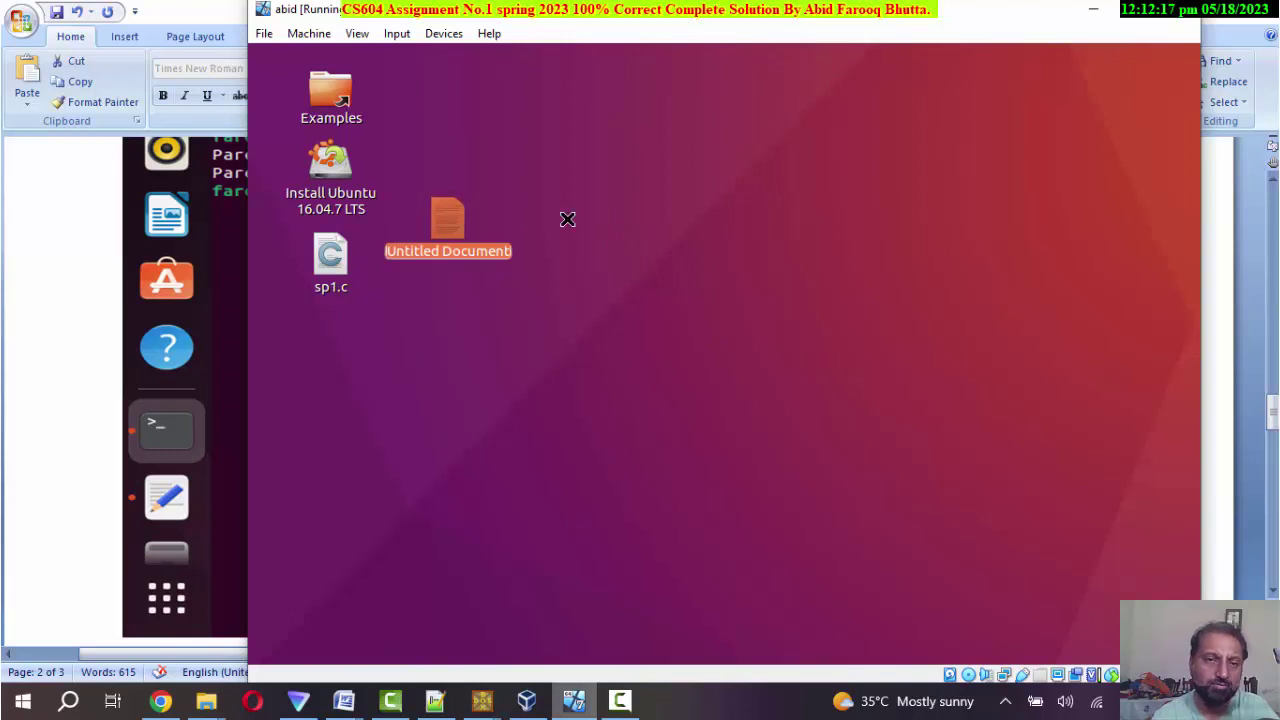
left_click(509, 209)
left_click(445, 219)
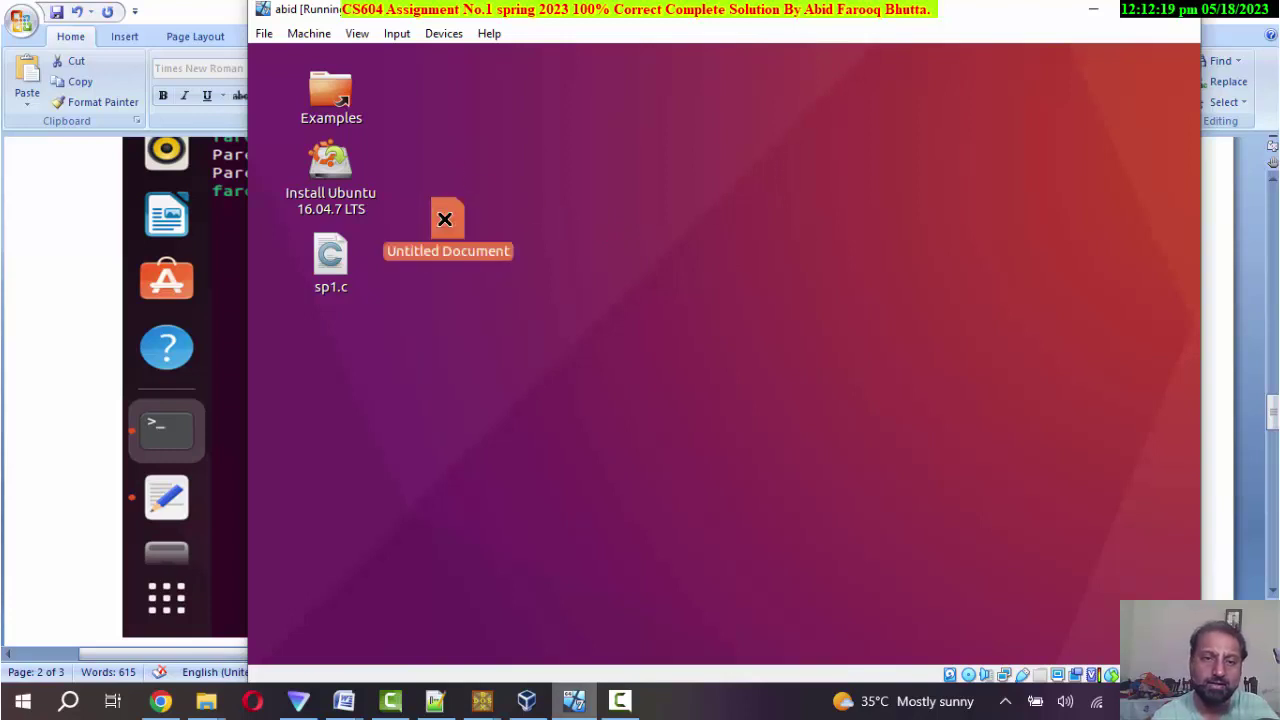
Step: Open the new empty desktop document in the text editor, choose not to edit it, and quit the editor
double_click(445, 219)
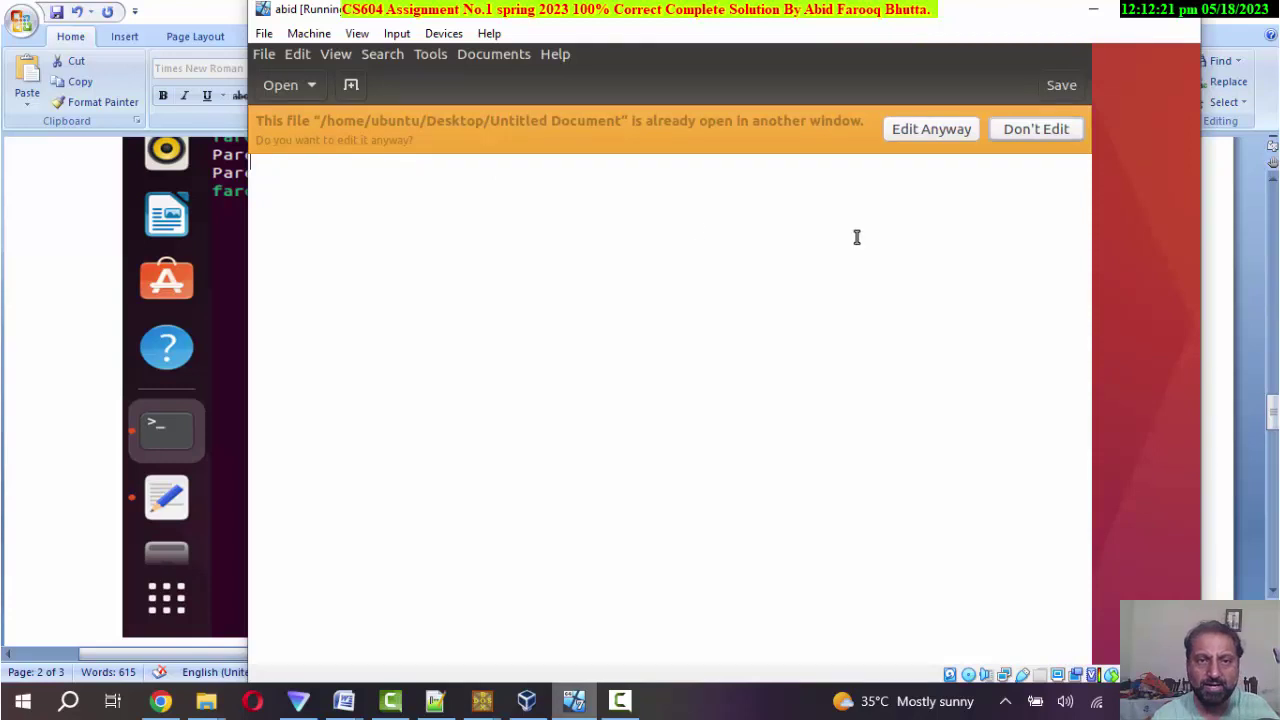
left_click(1032, 128)
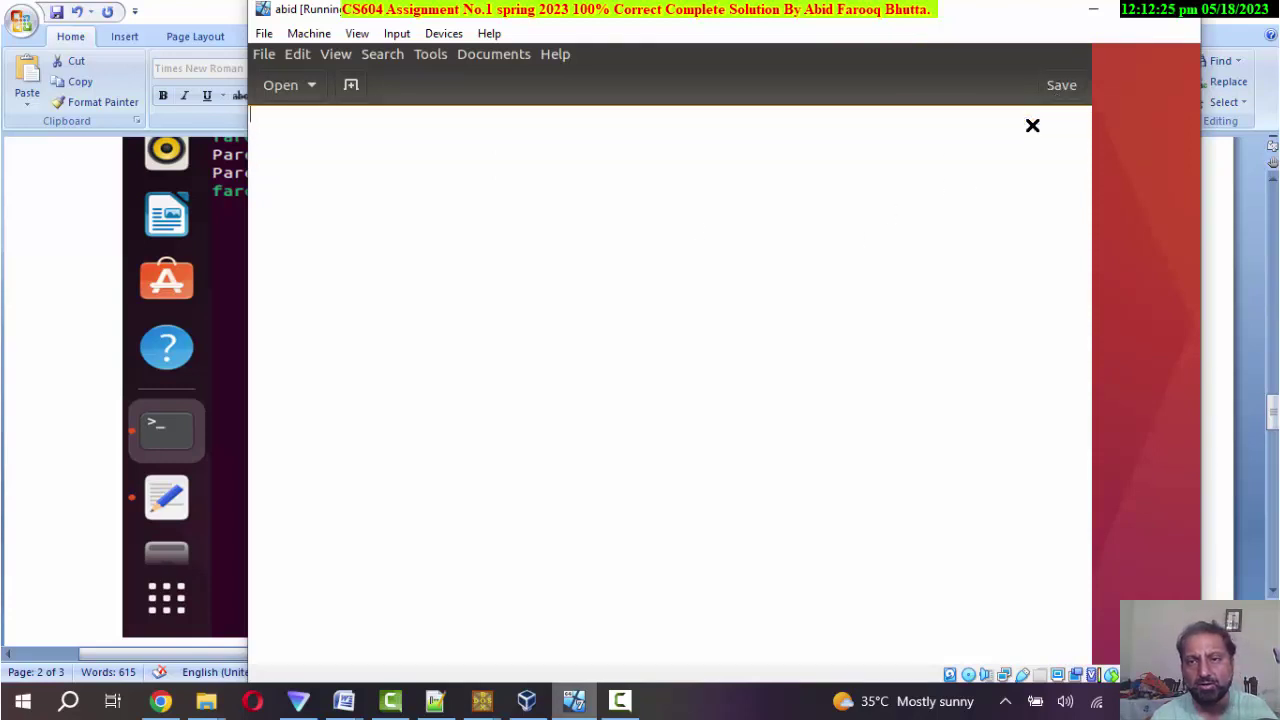
left_click(264, 58)
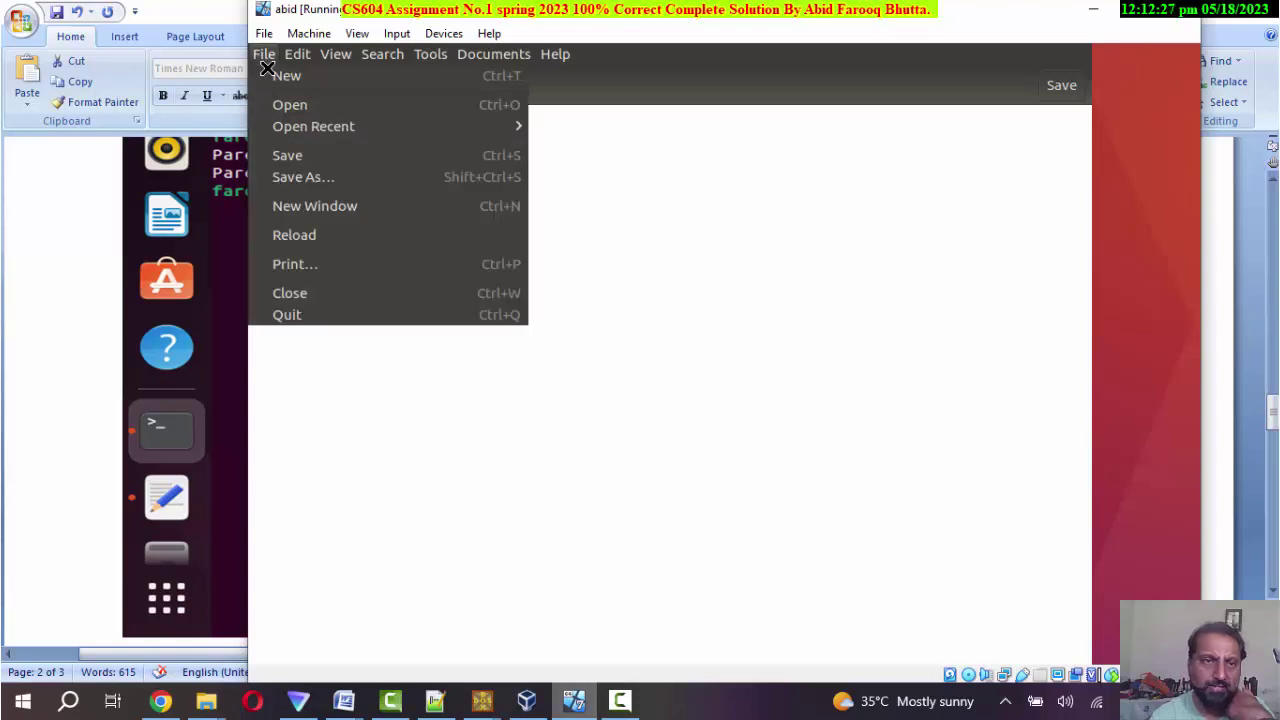
left_click(355, 310)
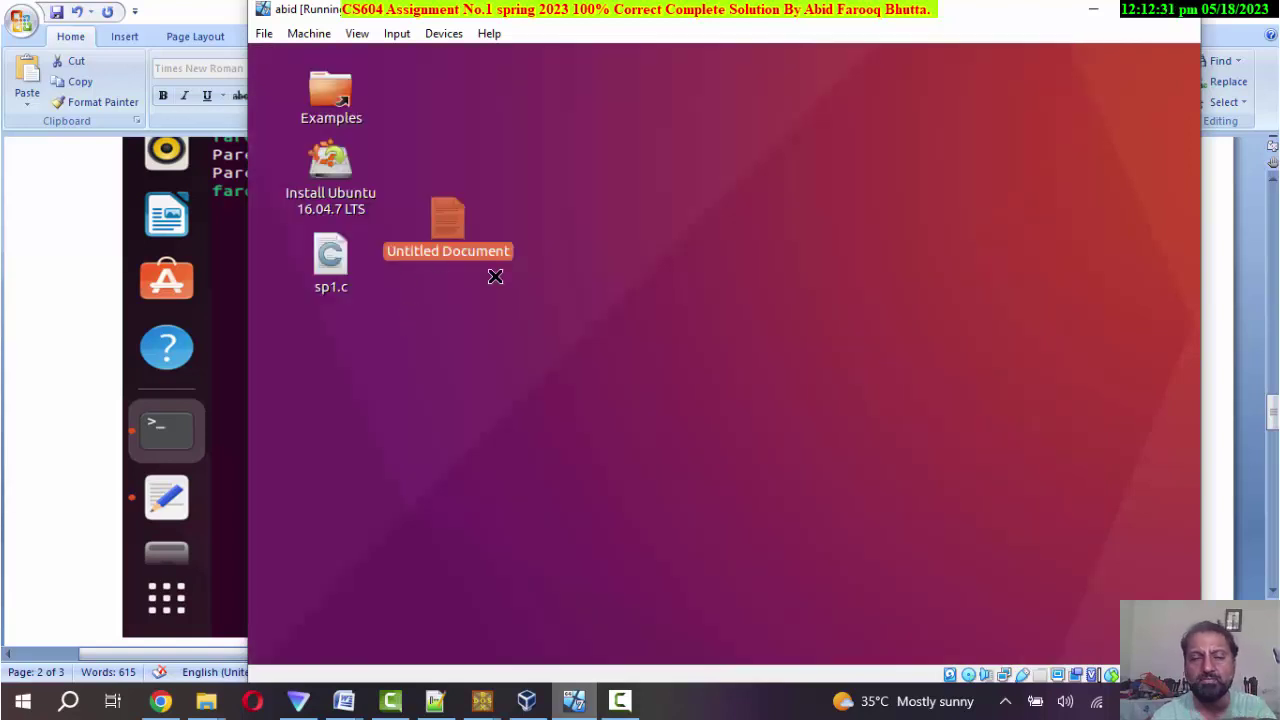
Step: Open a terminal from the Ubuntu desktop and look at its window and profile commands
right_click(447, 304)
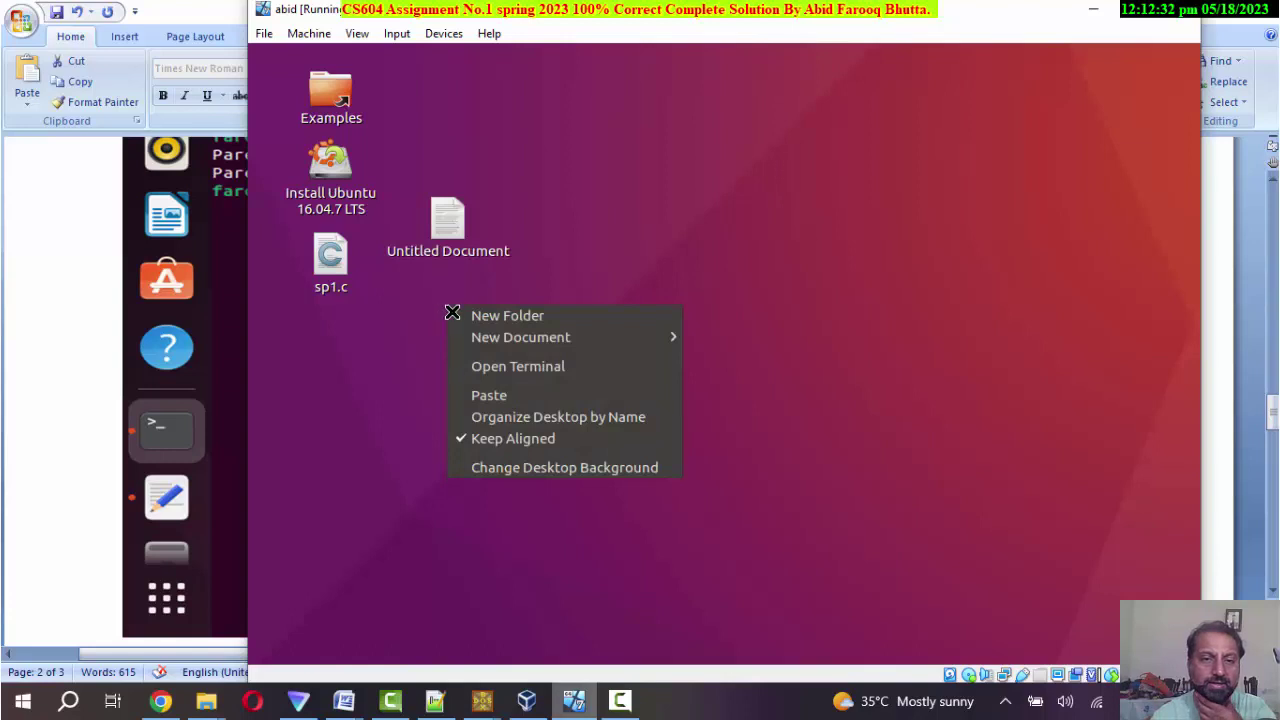
left_click(518, 368)
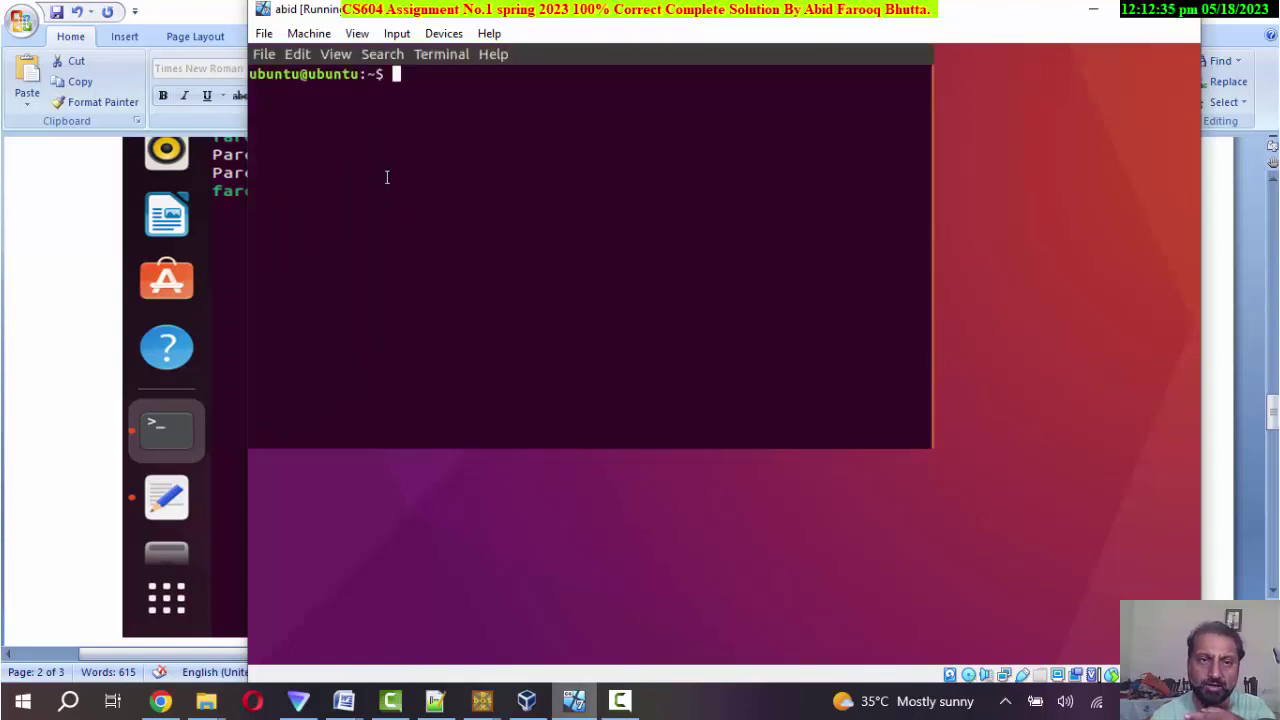
left_click(265, 55)
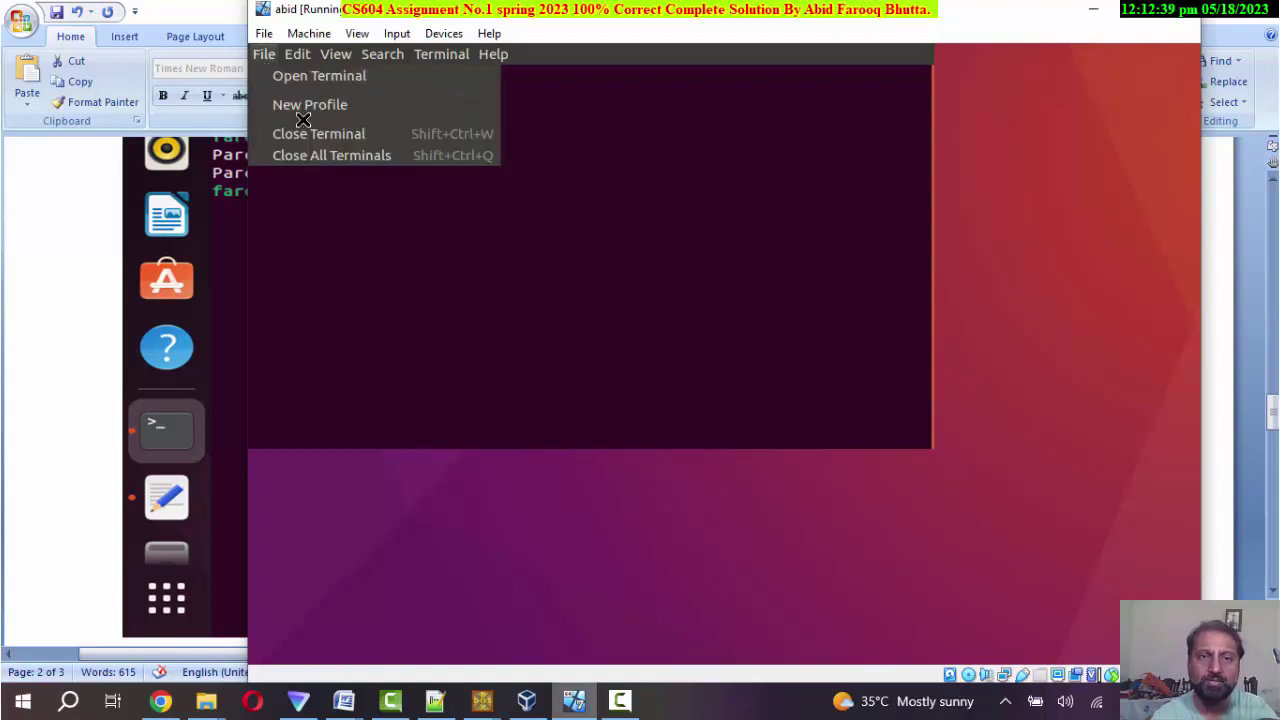